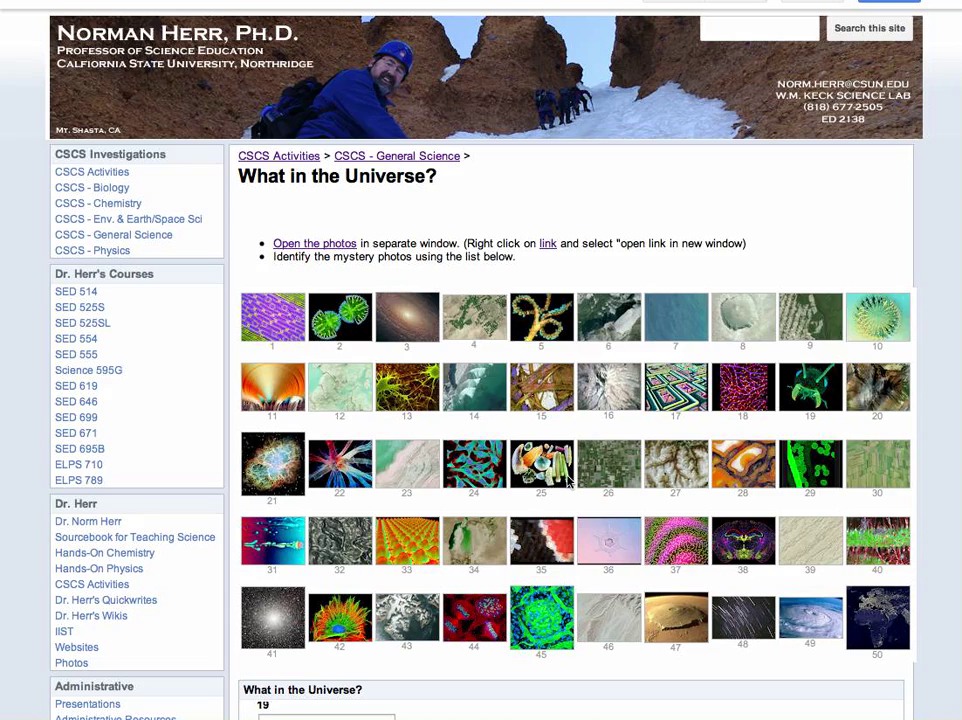
- Examine the What in the Universe? activity page, including the 50 mystery photos, the answer form and the list of possible answers
scroll(555, 500, down, 2)
scroll(567, 481, down, 3)
scroll(480, 535, down, 6)
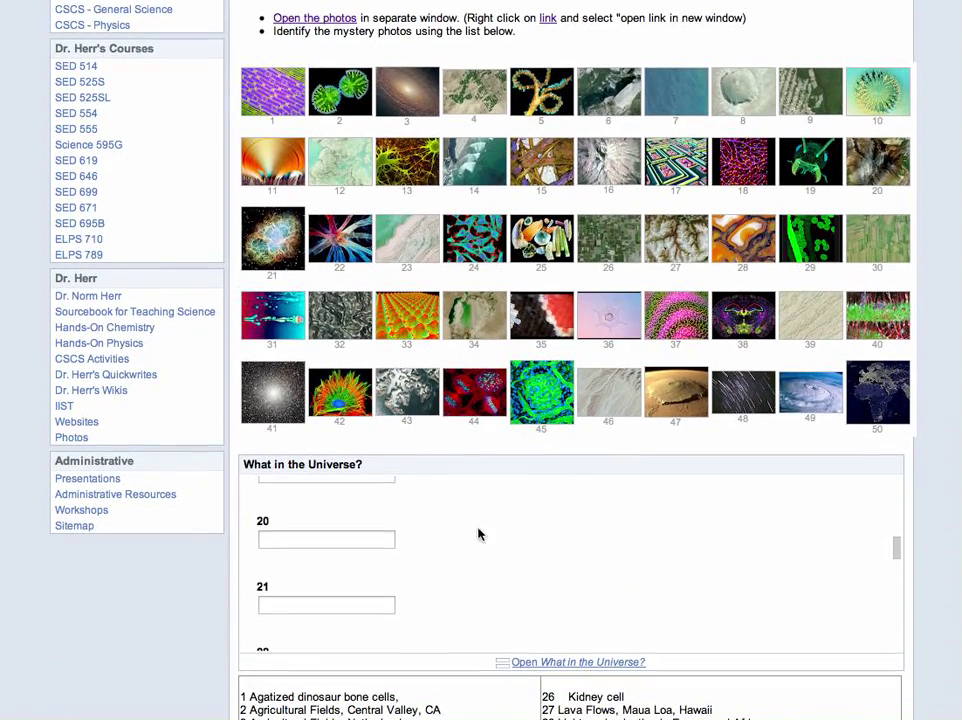
scroll(835, 470, down, 1)
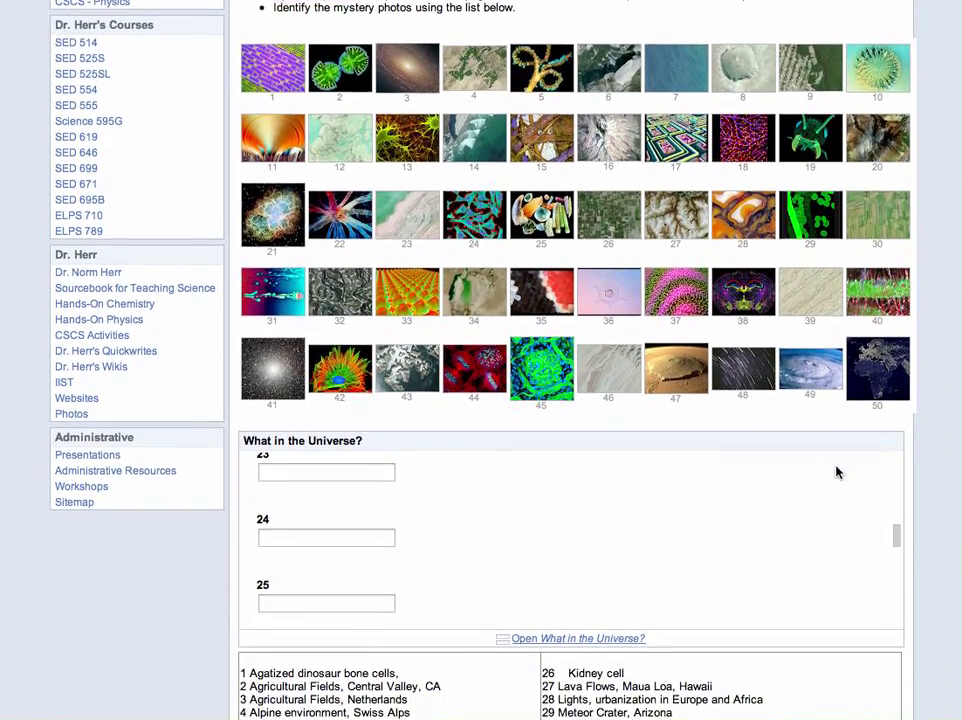
scroll(837, 473, down, 5)
scroll(948, 470, down, 7)
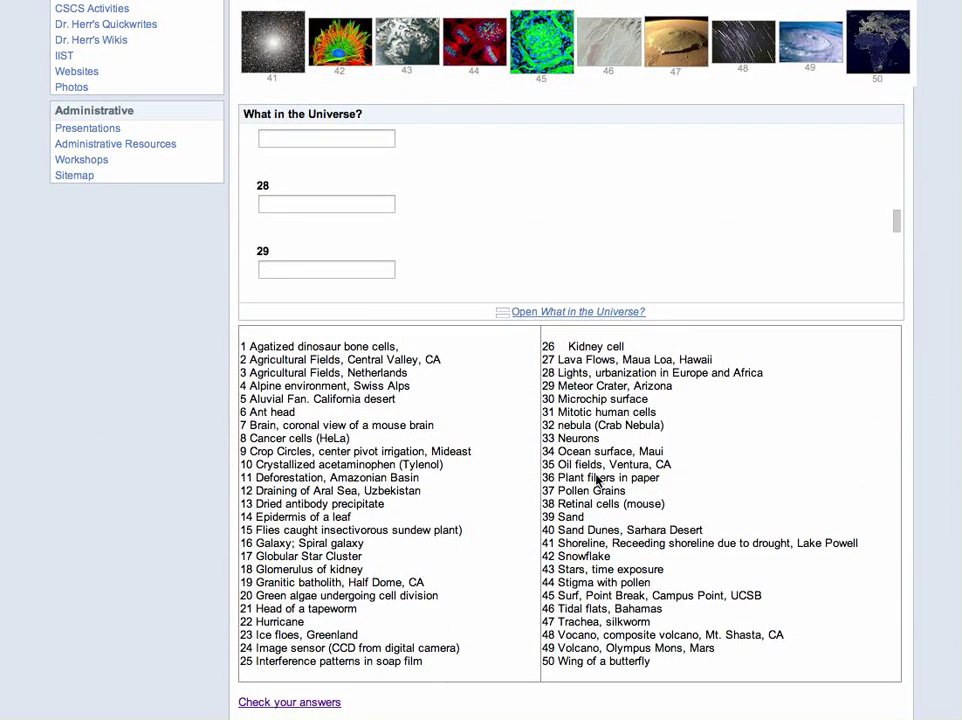
scroll(597, 480, up, 4)
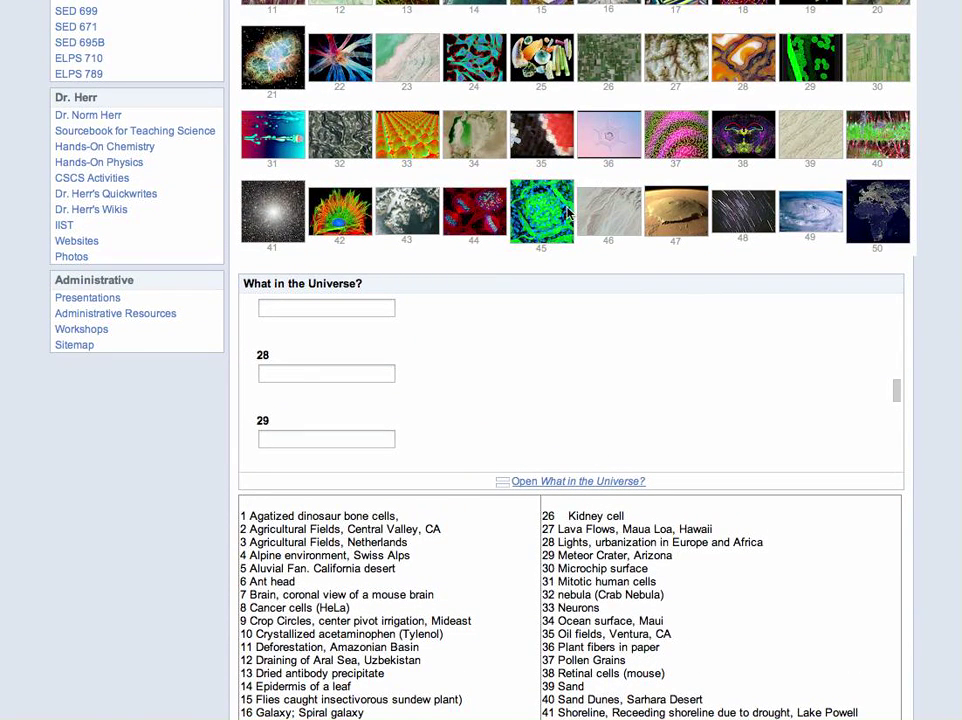
scroll(670, 192, up, 6)
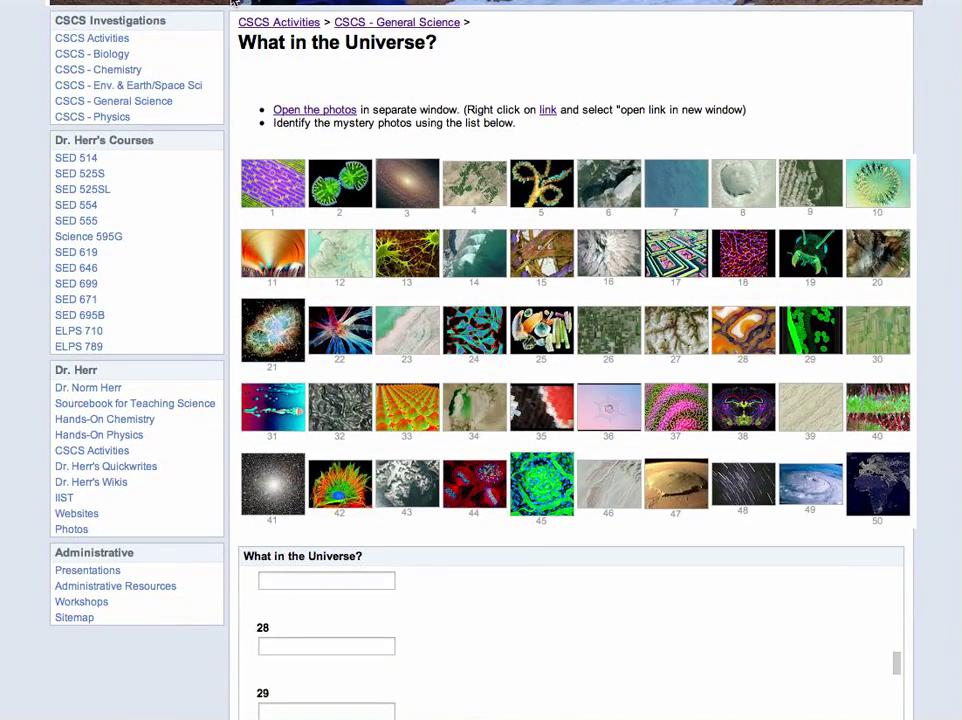
- Switch to the What in the Universe? web album and open photo 1 at a larger size
key(ctrl+Tab)
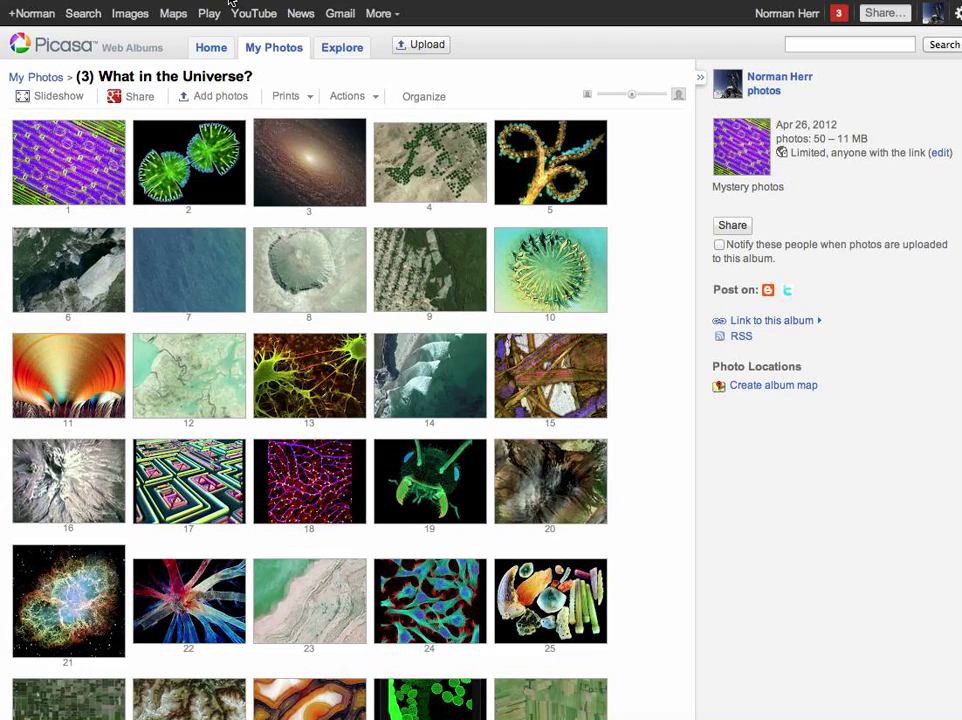
click(89, 188)
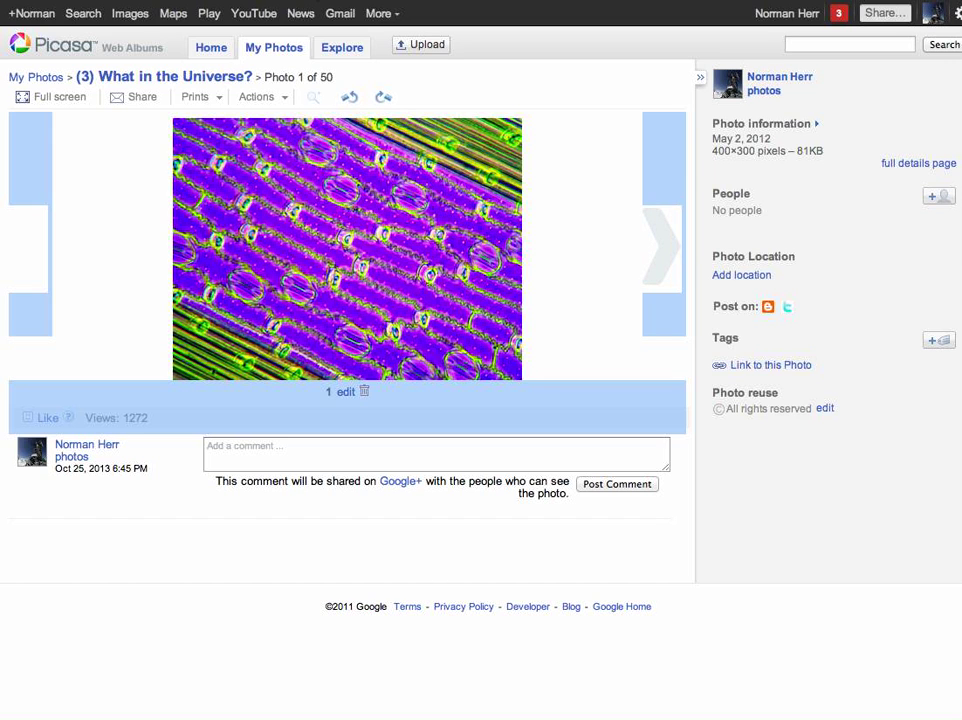
- Switch to the What in the Universe? spreadsheet and widen column F, which holds the answers for photo 3
click(326, 3)
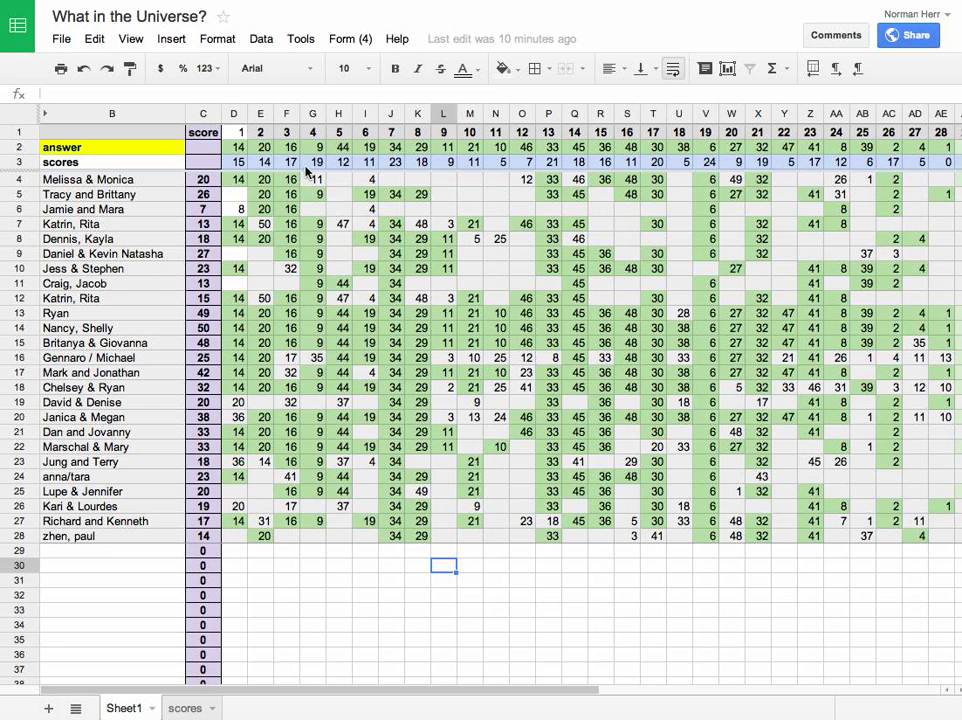
click(286, 114)
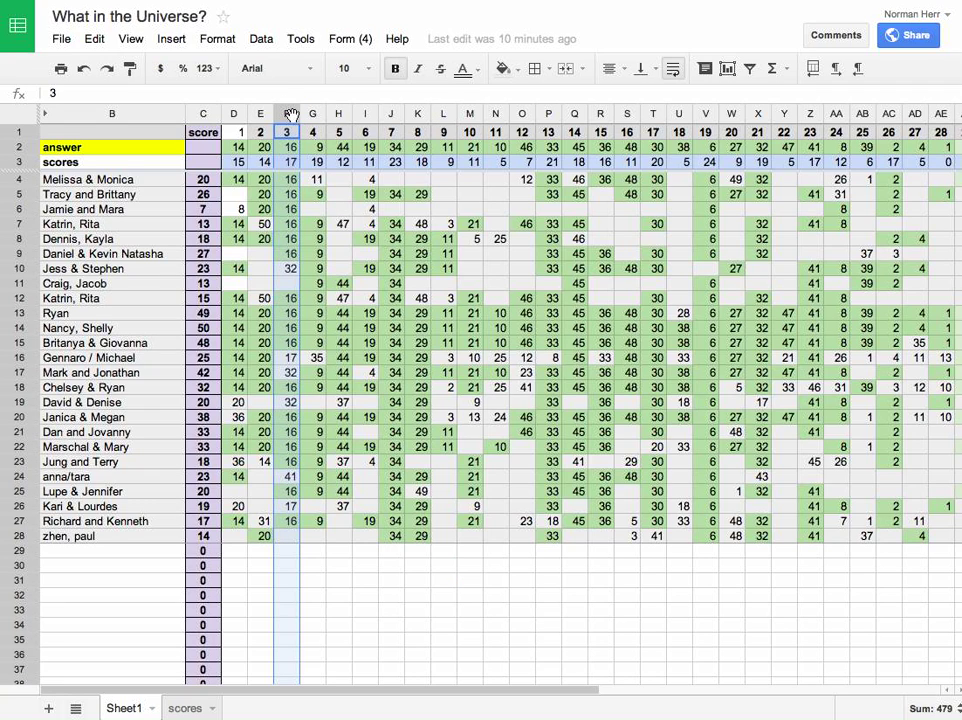
drag(290, 113, 339, 115)
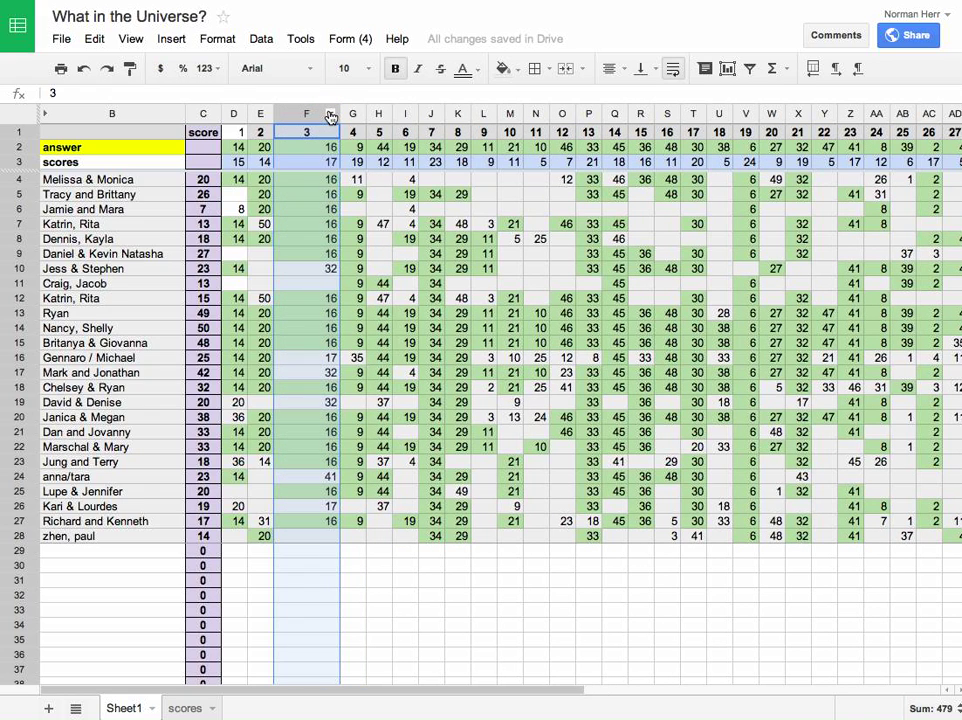
- Add a second conditional formatting rule to column F that gives cells whose text does not contain 16 a light red background
click(330, 117)
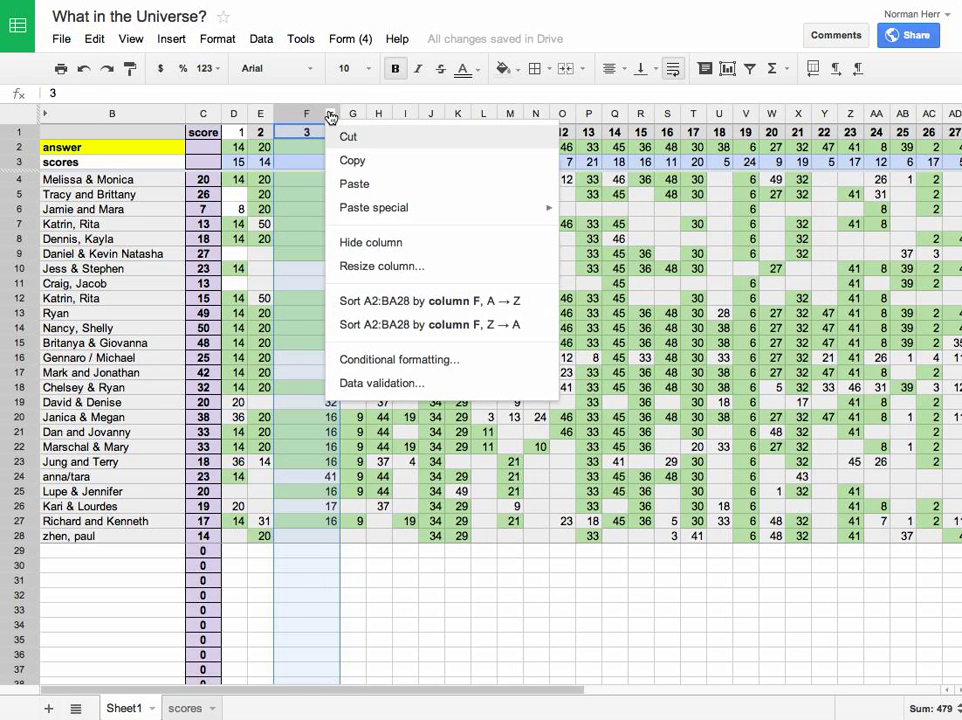
click(388, 361)
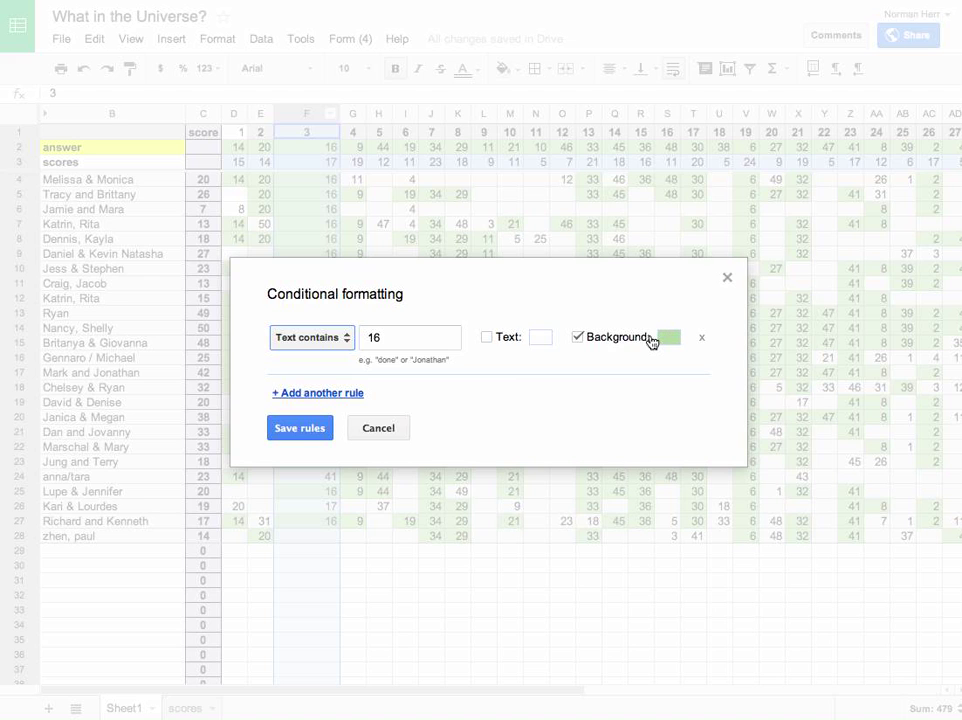
click(322, 393)
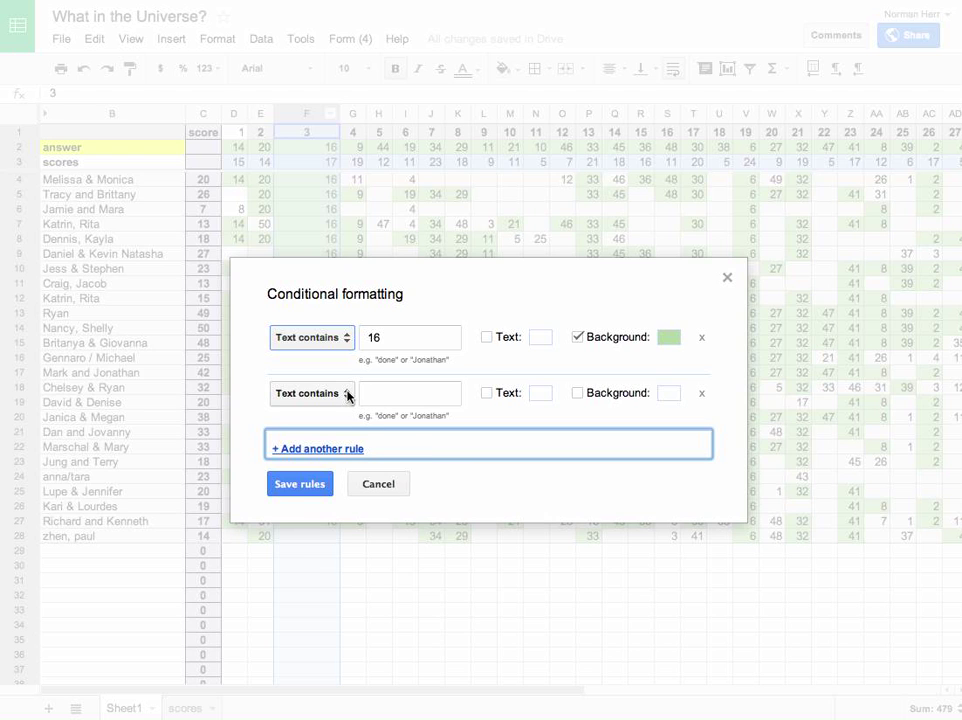
click(348, 397)
click(354, 423)
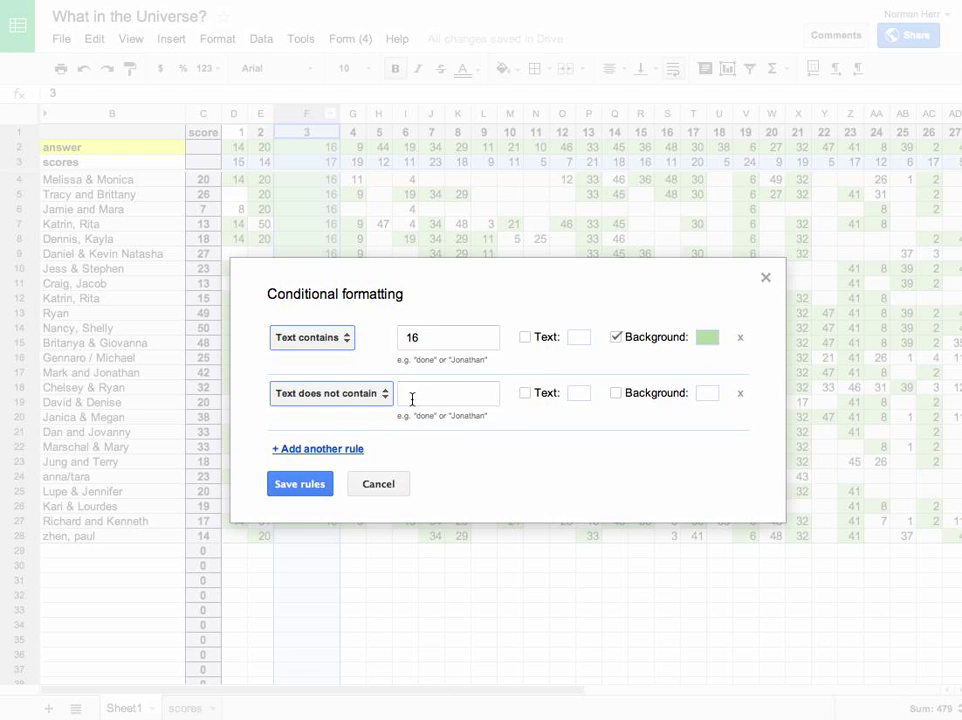
click(425, 394)
text(16)
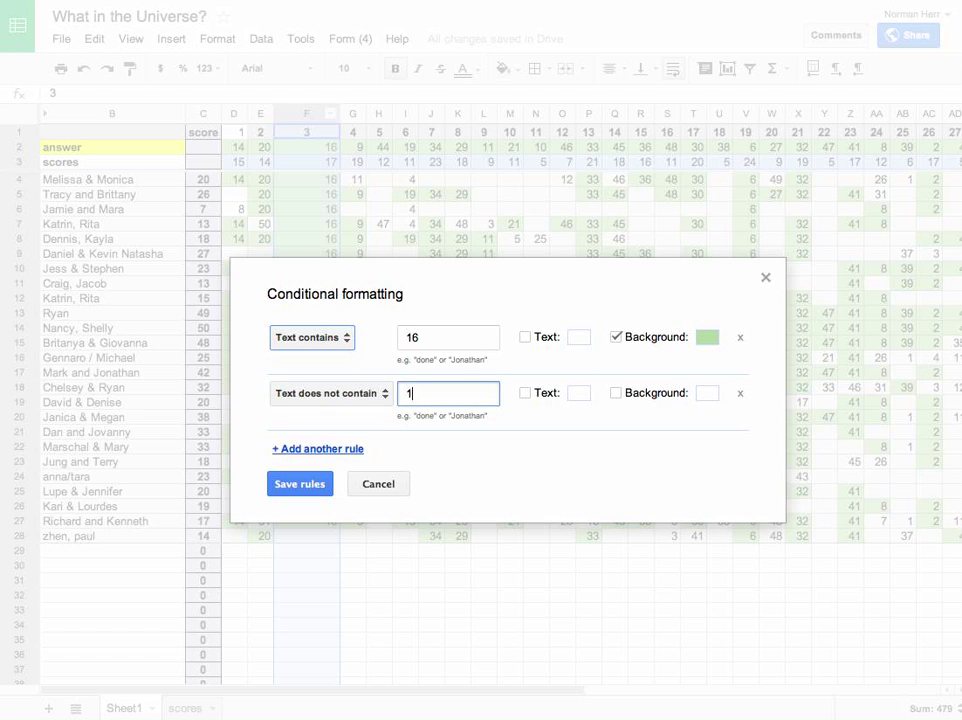
click(710, 396)
click(735, 481)
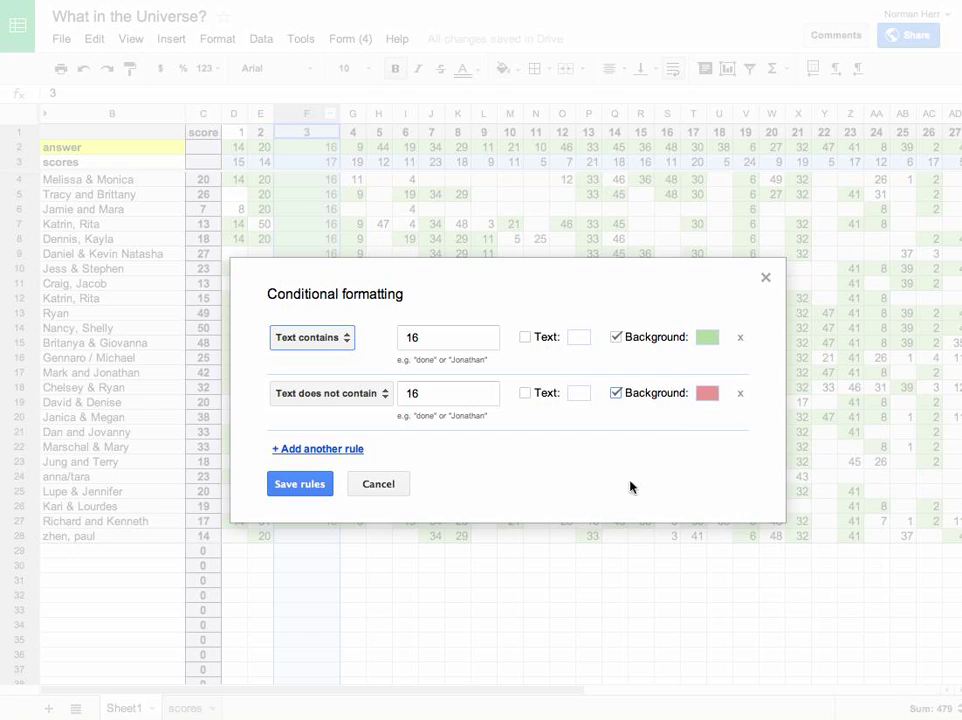
click(300, 484)
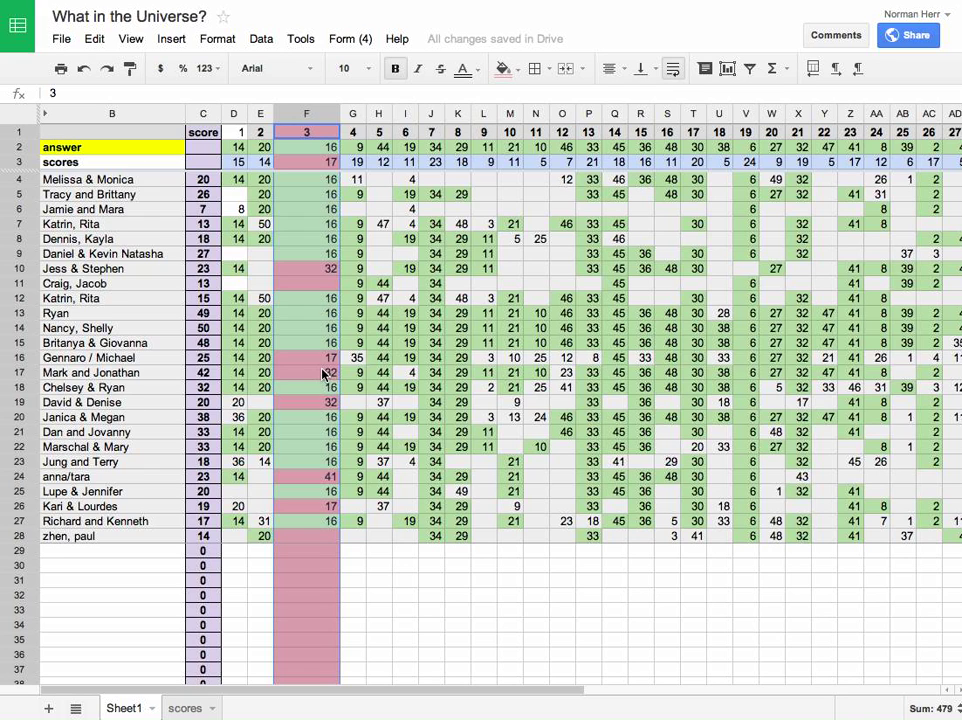
- View the Density & Buoyancy activity page, and switch to the Student data sheet of the Floaters and Sinkers spreadsheet
click(464, 2)
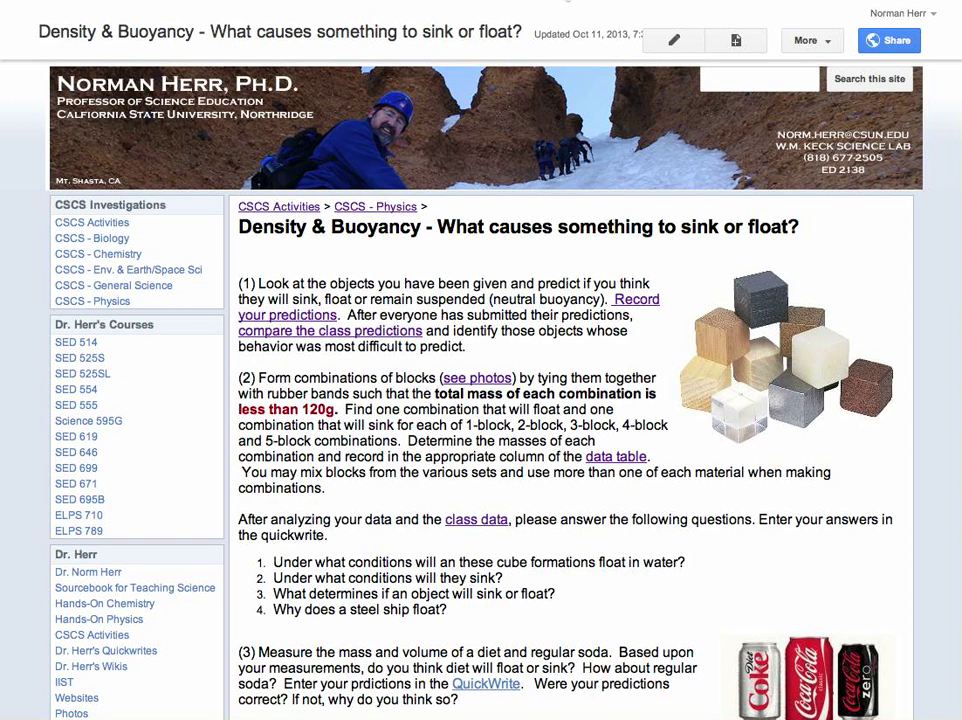
click(430, 2)
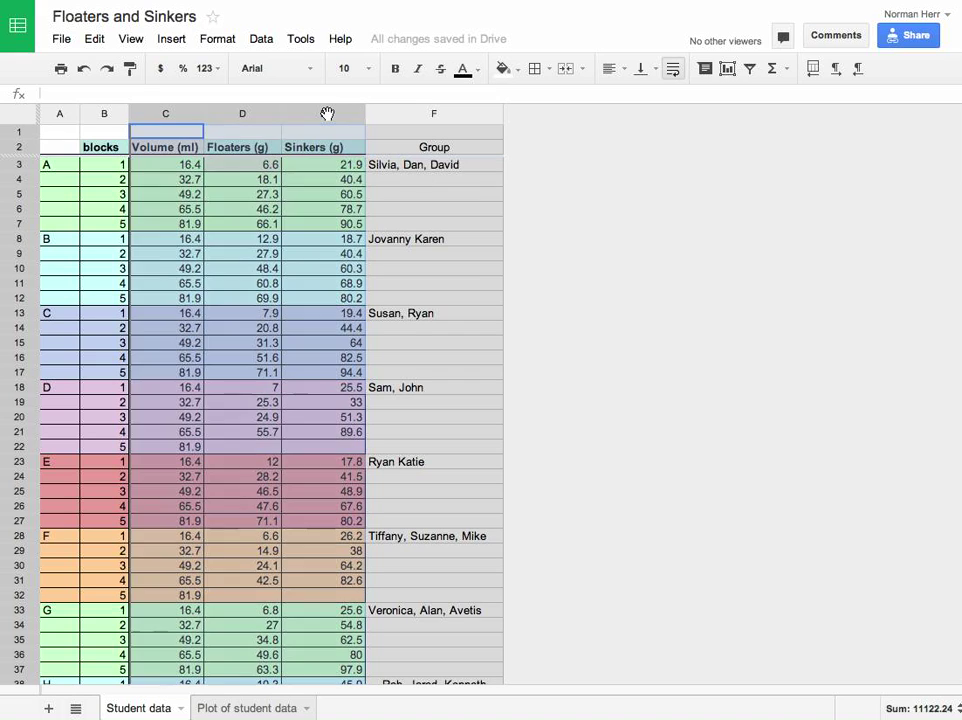
click(398, 197)
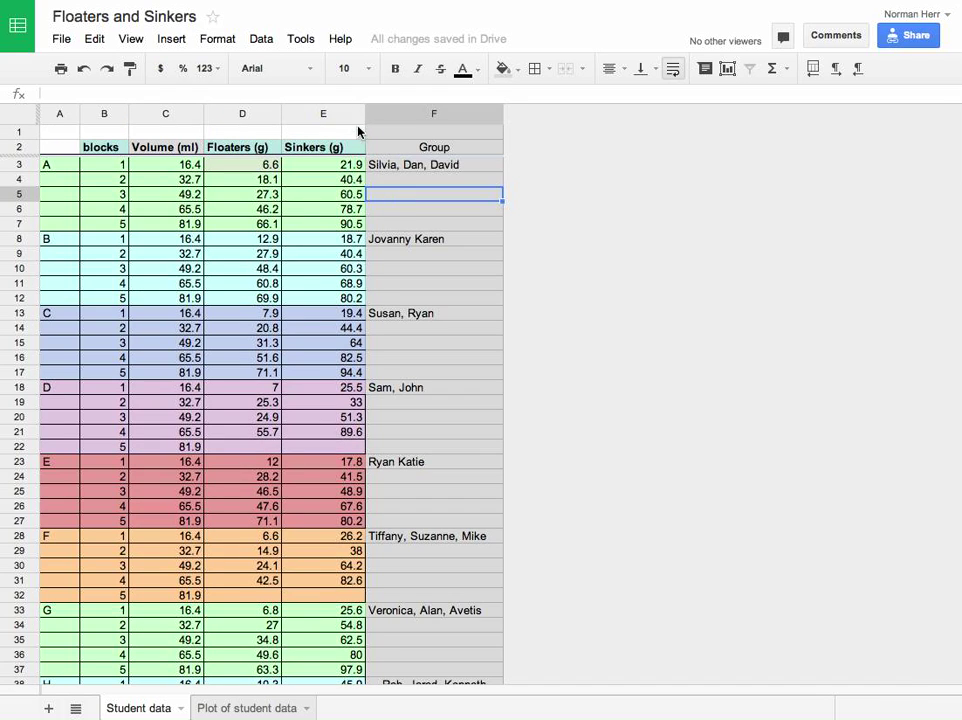
- Apply conditional formatting to the Sinkers (g) column so that values greater than 90 get a red background
click(338, 118)
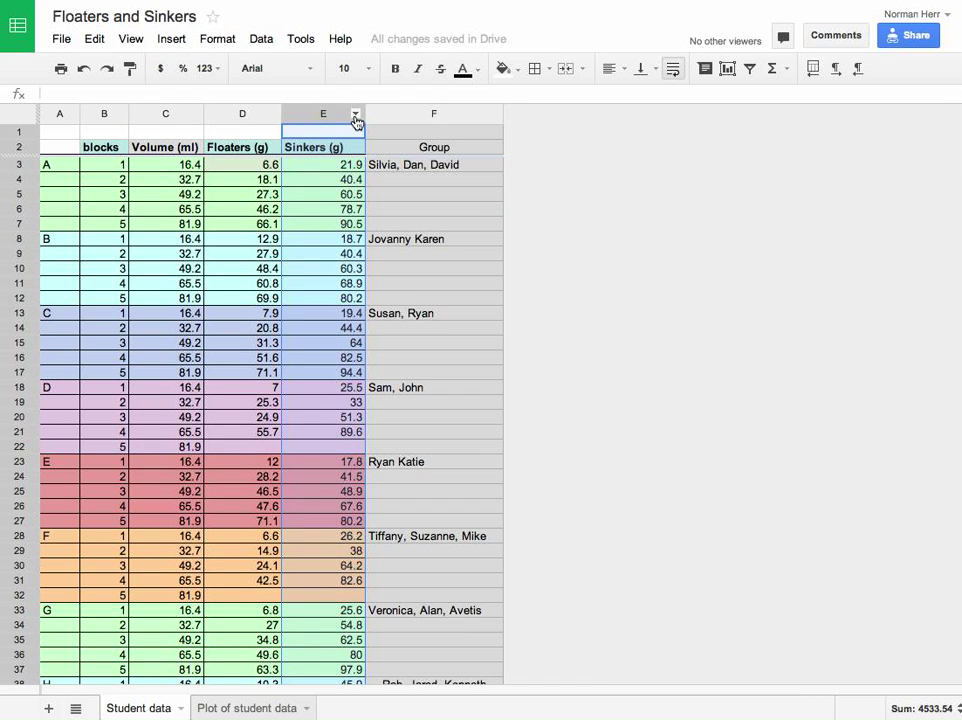
click(355, 116)
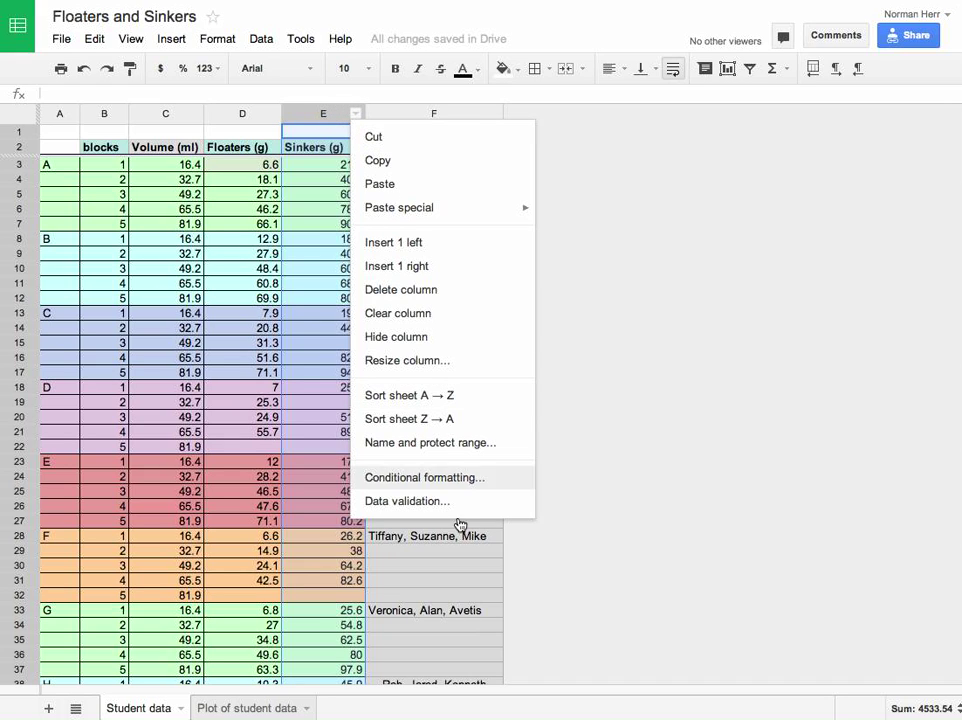
click(432, 482)
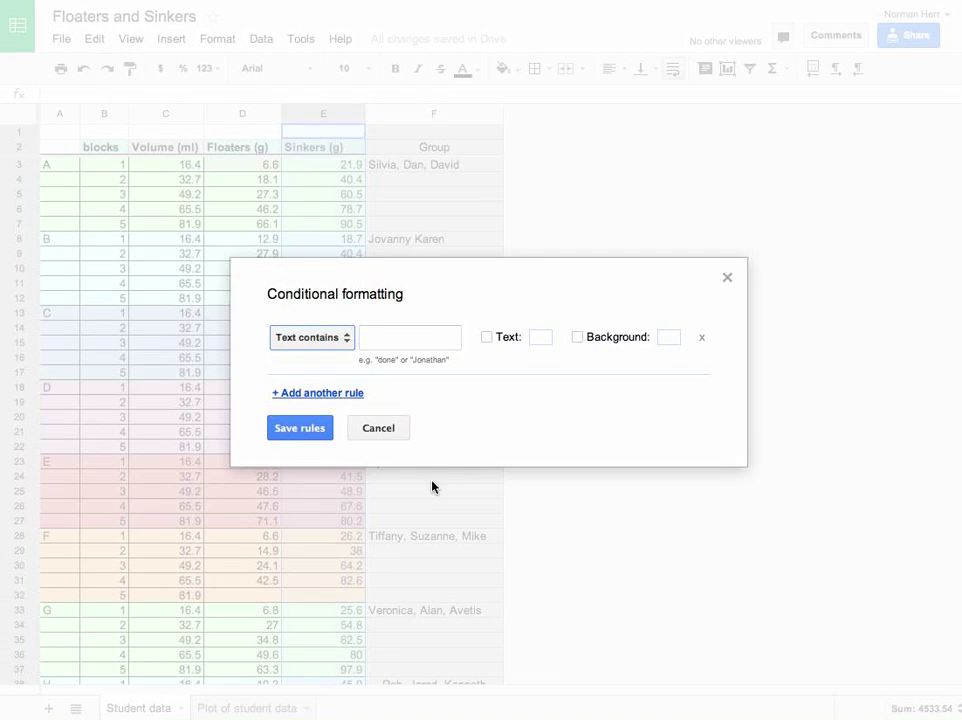
click(347, 341)
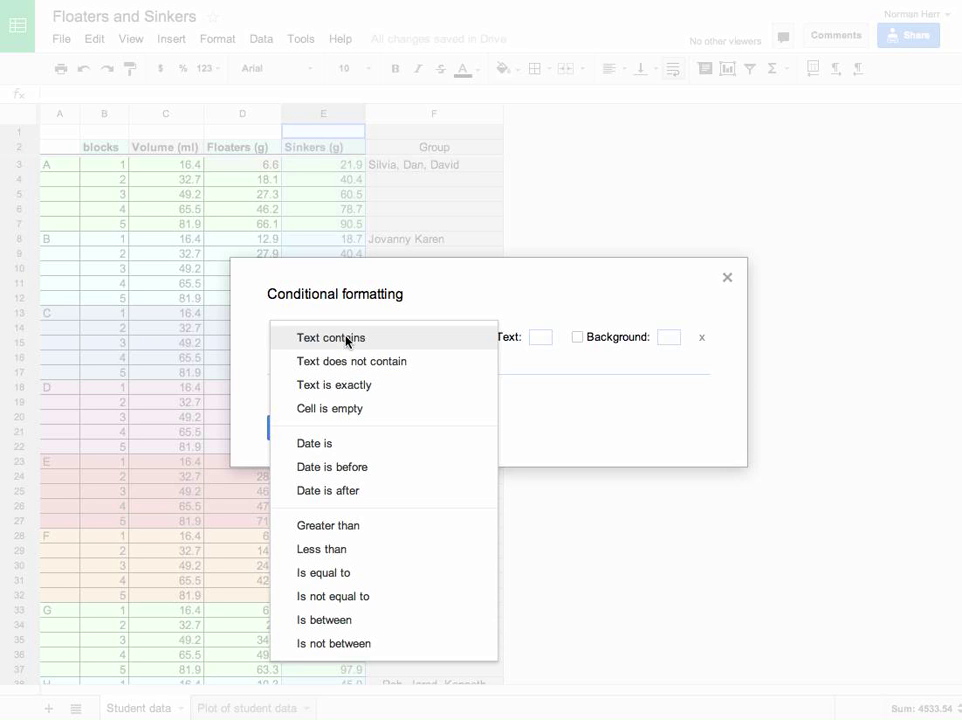
click(369, 543)
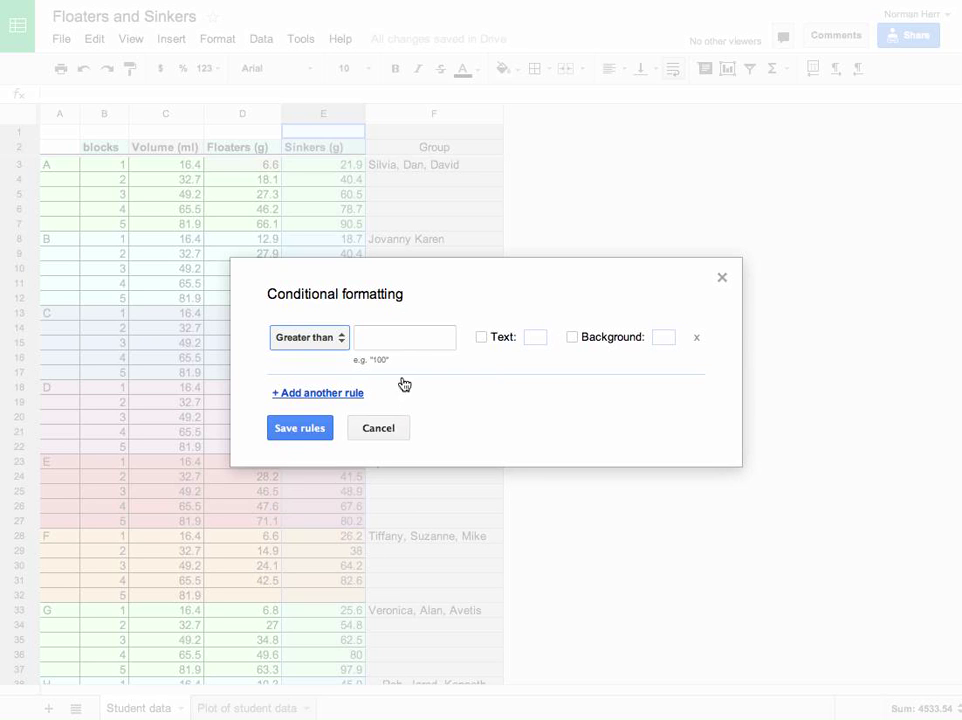
click(392, 335)
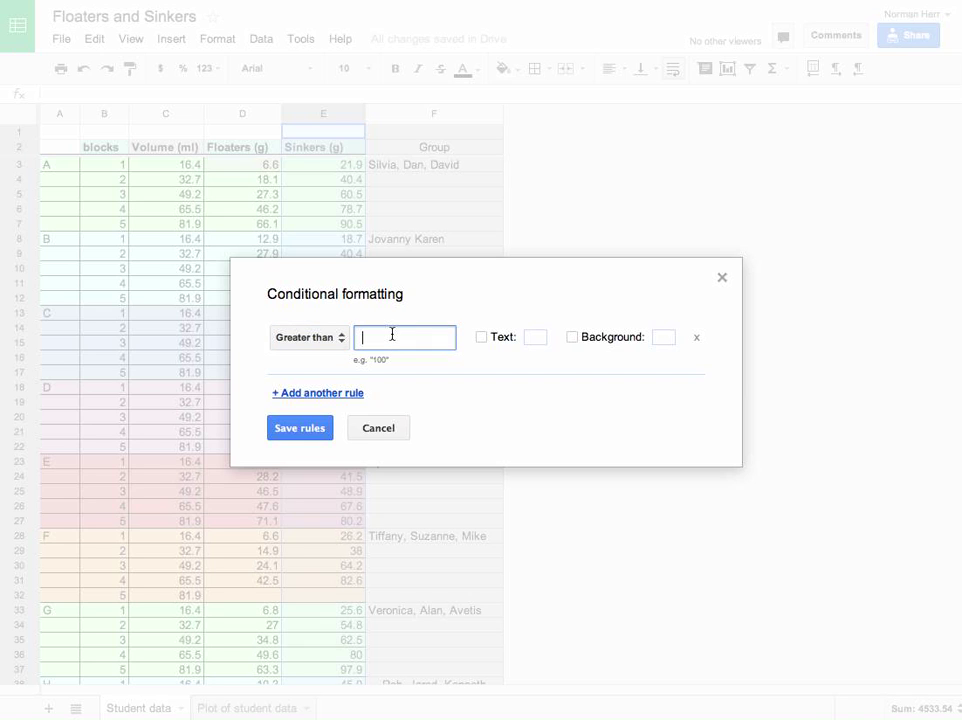
text(90)
click(661, 340)
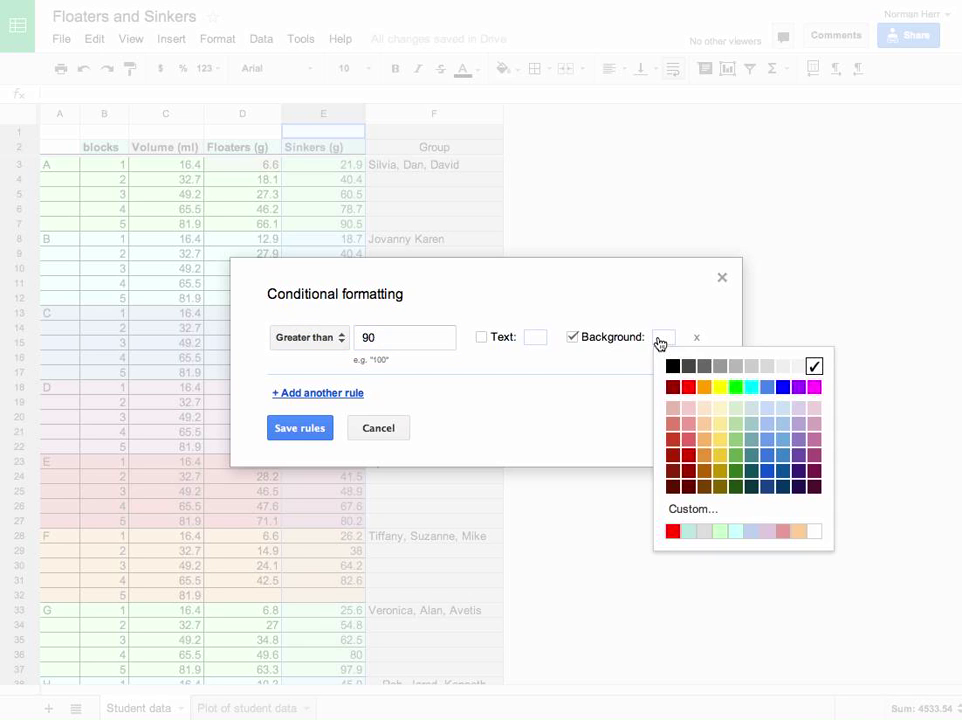
click(687, 387)
click(296, 436)
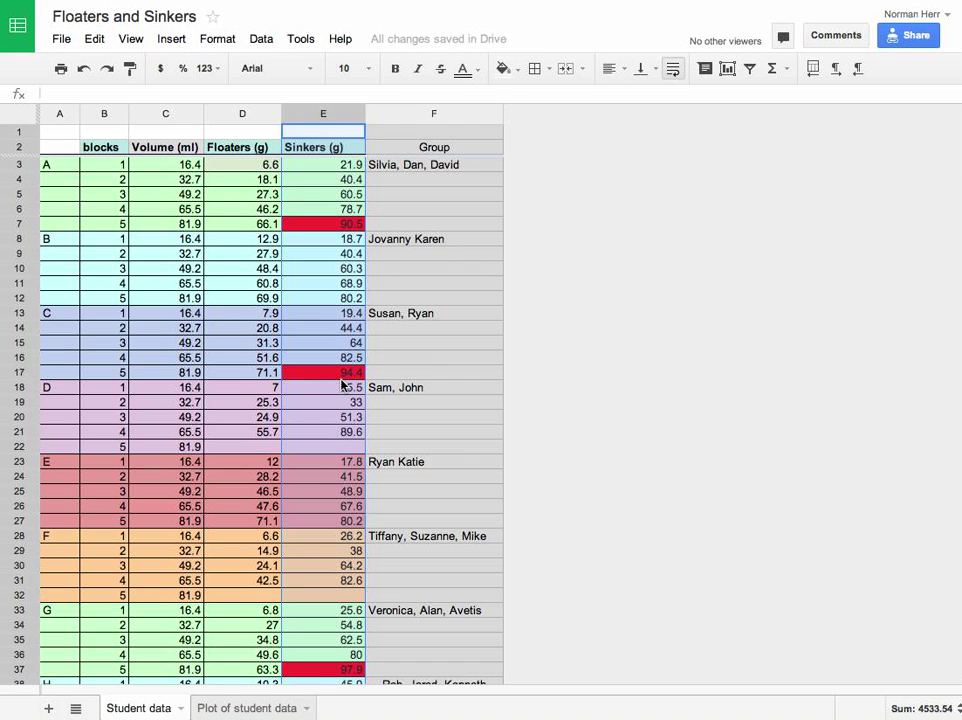
- Set group A's five-block Sinkers value in cell E7 to 85
click(350, 226)
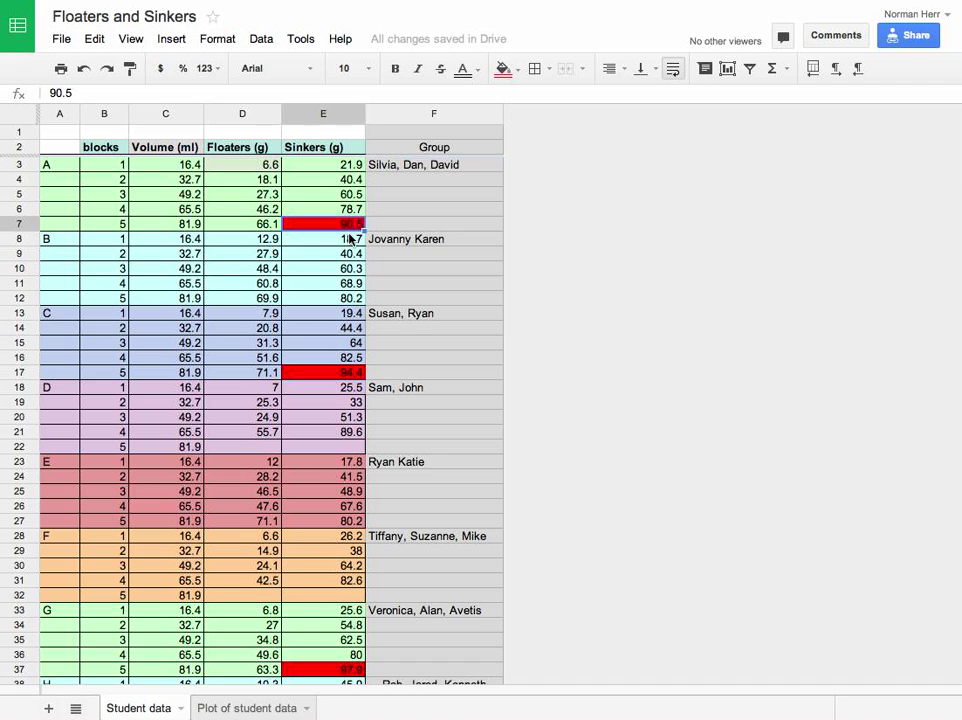
text(85)
key(Return)
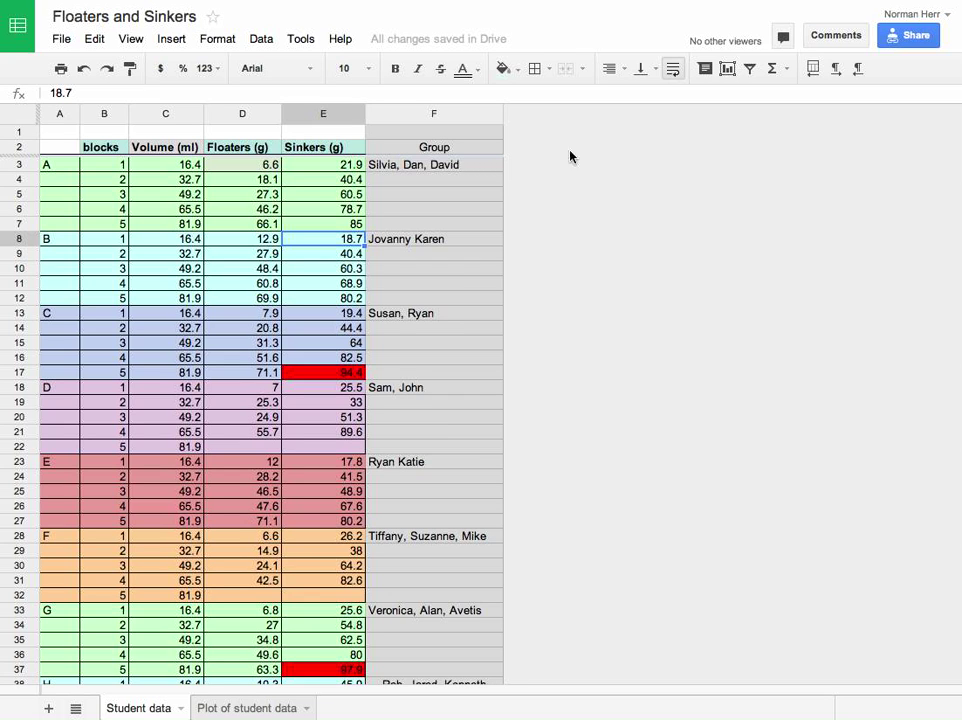
- Switch to the enzyme activity lesson page and highlight its title and the materials Chicken Liver, Hydrogen Peroxide and Paper Discs
key(ctrl+Tab)
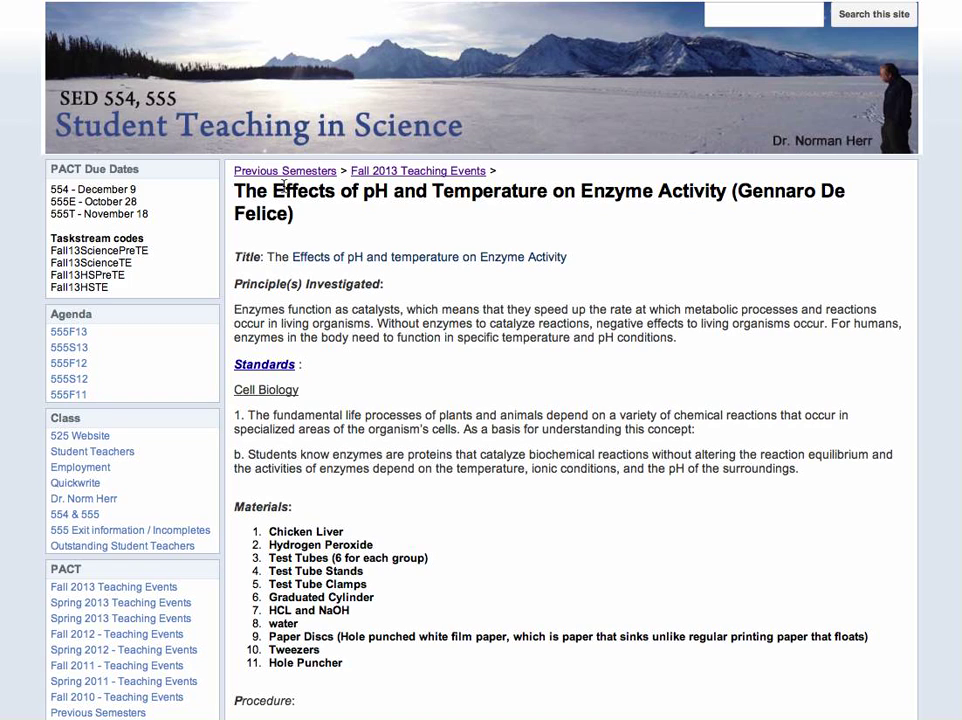
drag(273, 190, 729, 191)
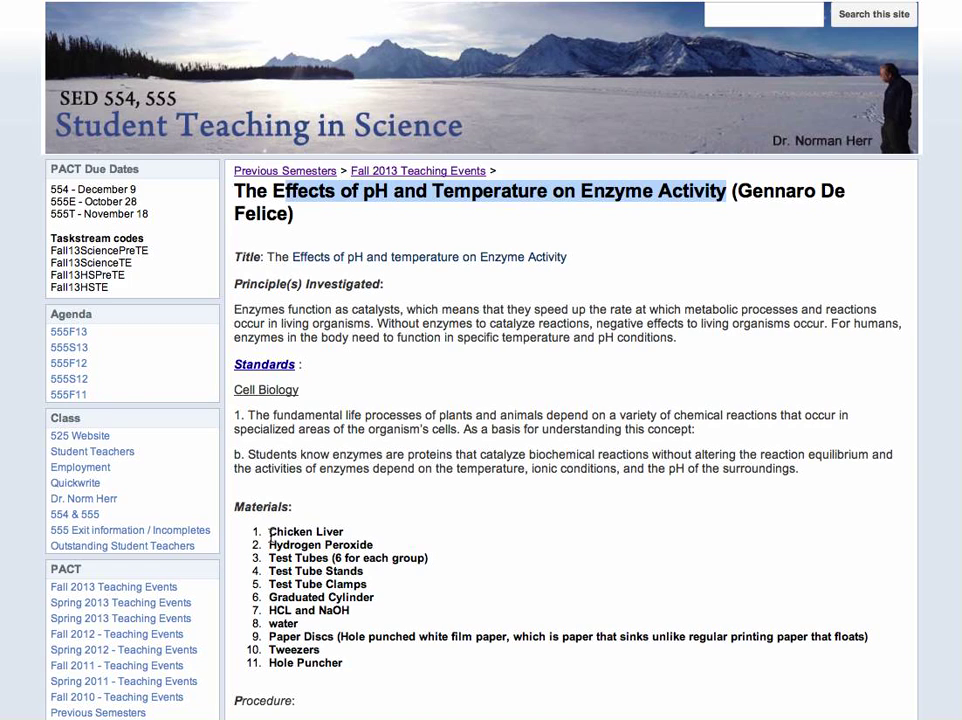
drag(269, 532, 361, 532)
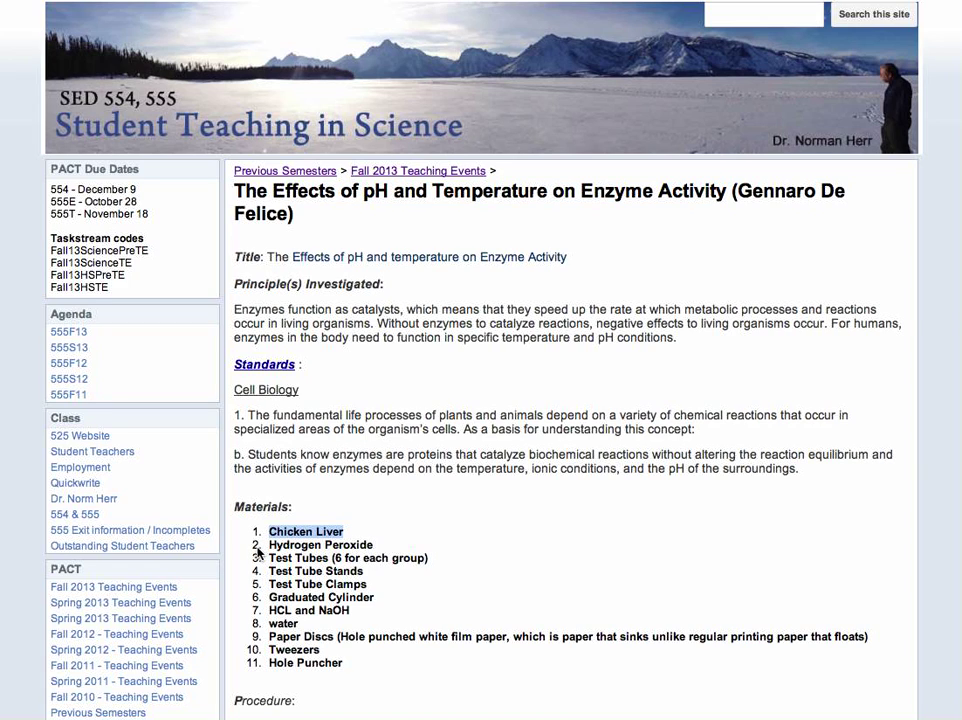
drag(269, 545, 379, 541)
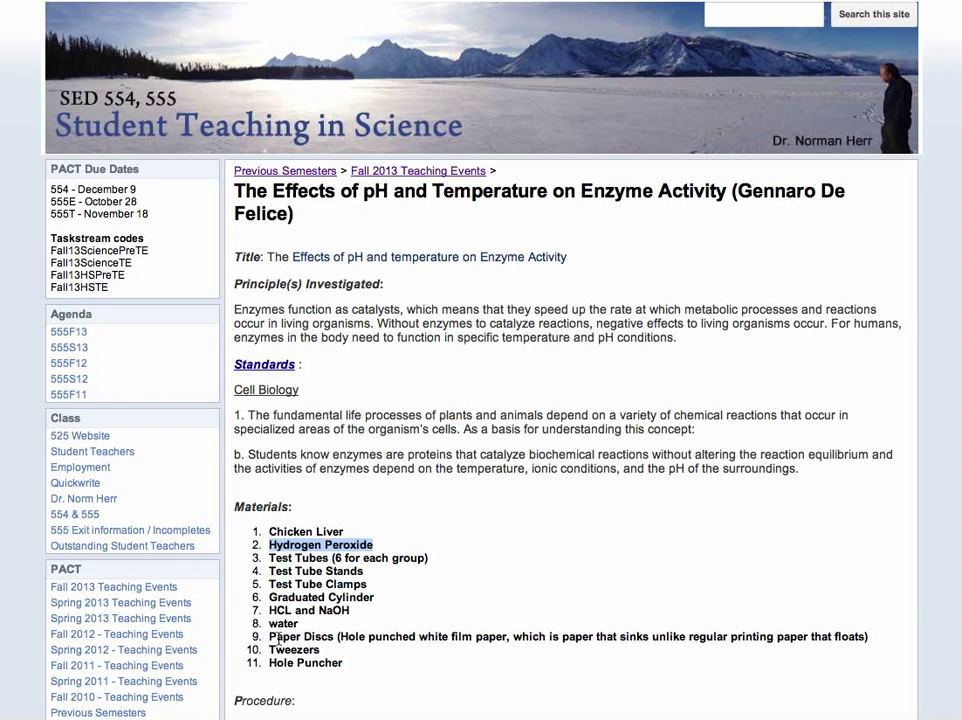
drag(269, 637, 336, 637)
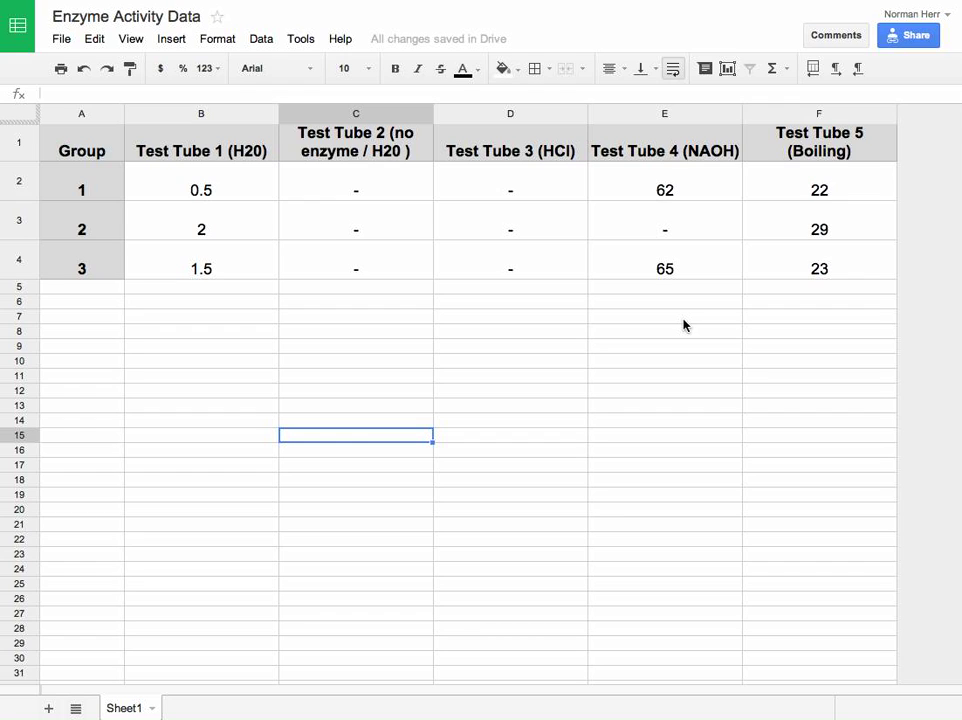
- Define a conditional formatting rule for the Test Tube 1 to 5 columns (B to F) giving values less than 3 a green background
drag(176, 114, 822, 114)
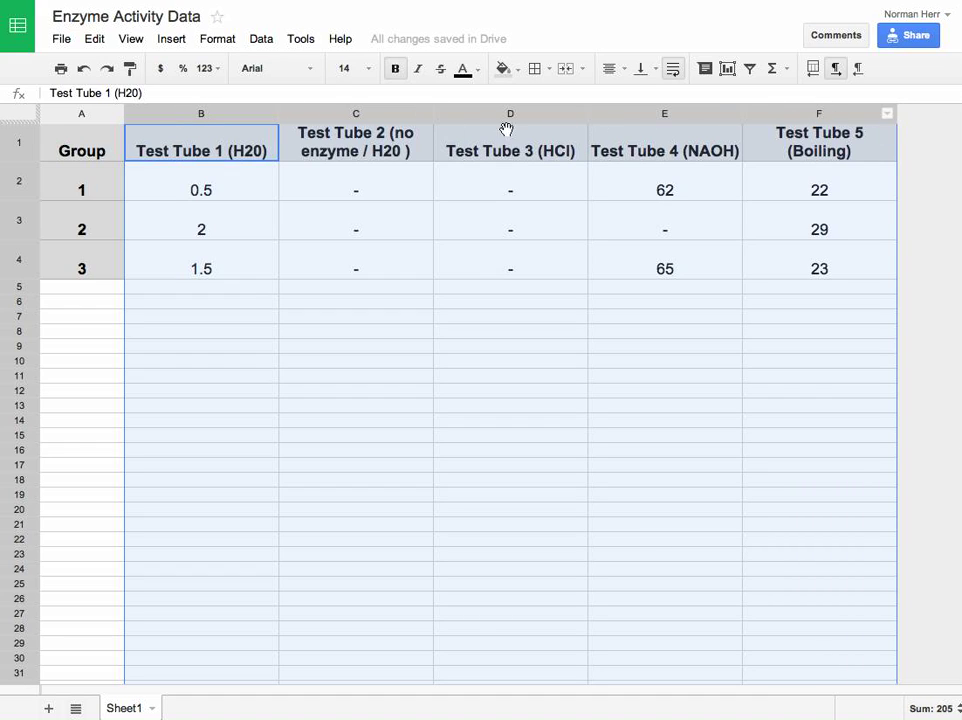
click(889, 117)
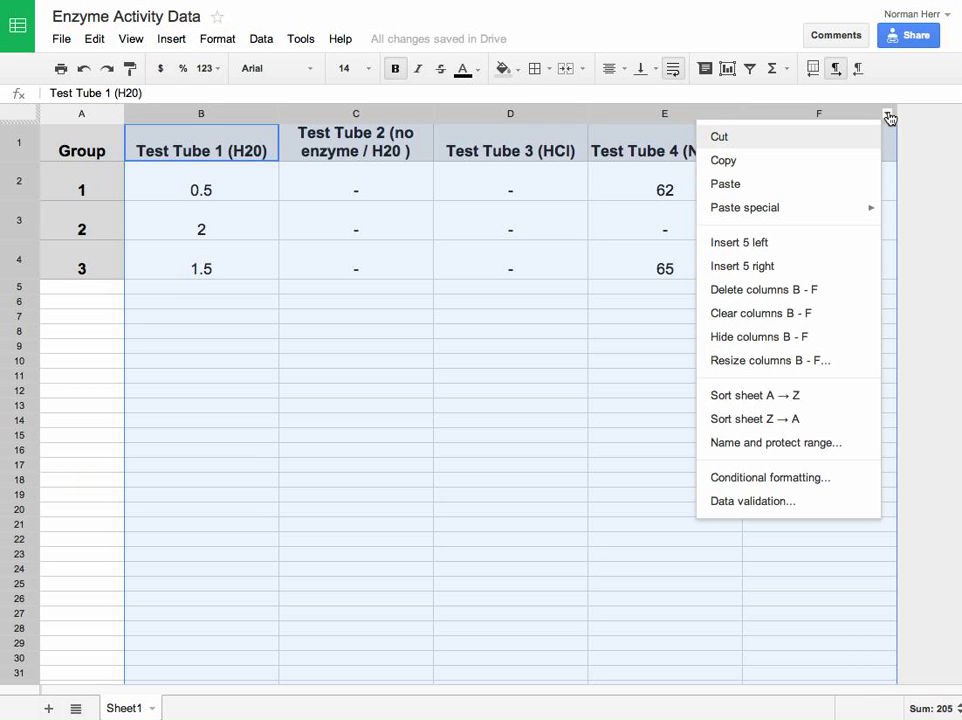
click(818, 478)
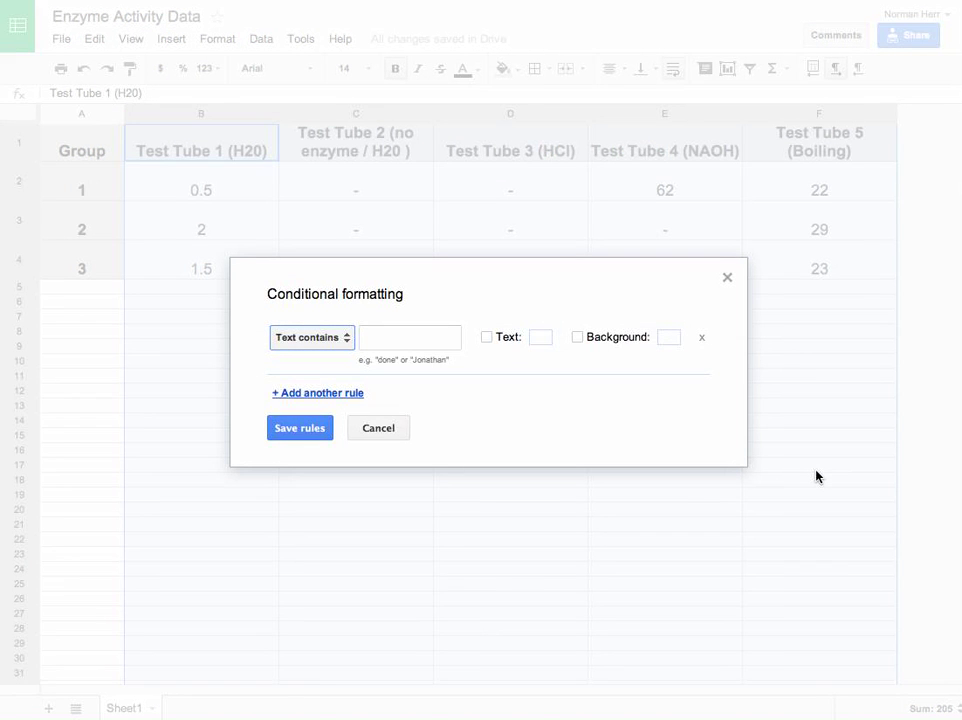
click(347, 348)
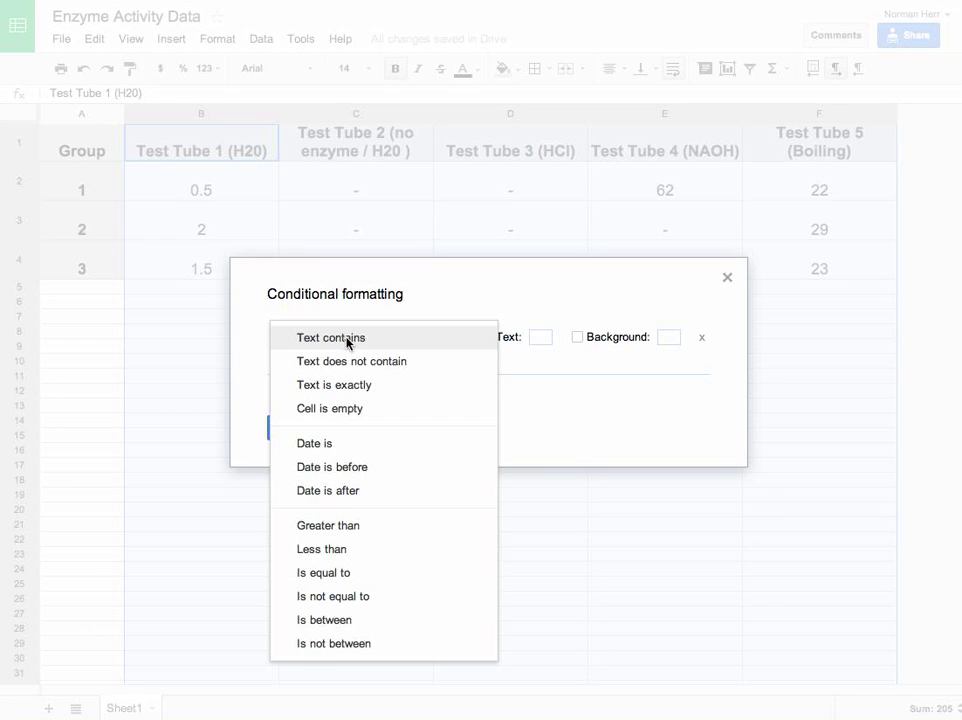
click(361, 555)
click(365, 341)
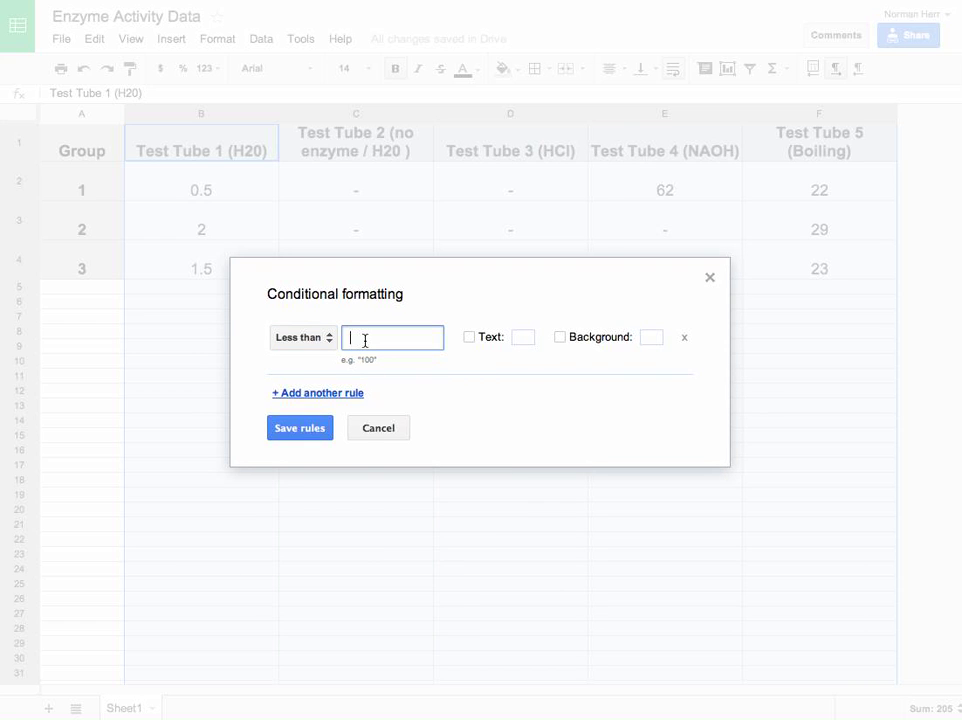
text(3)
click(648, 339)
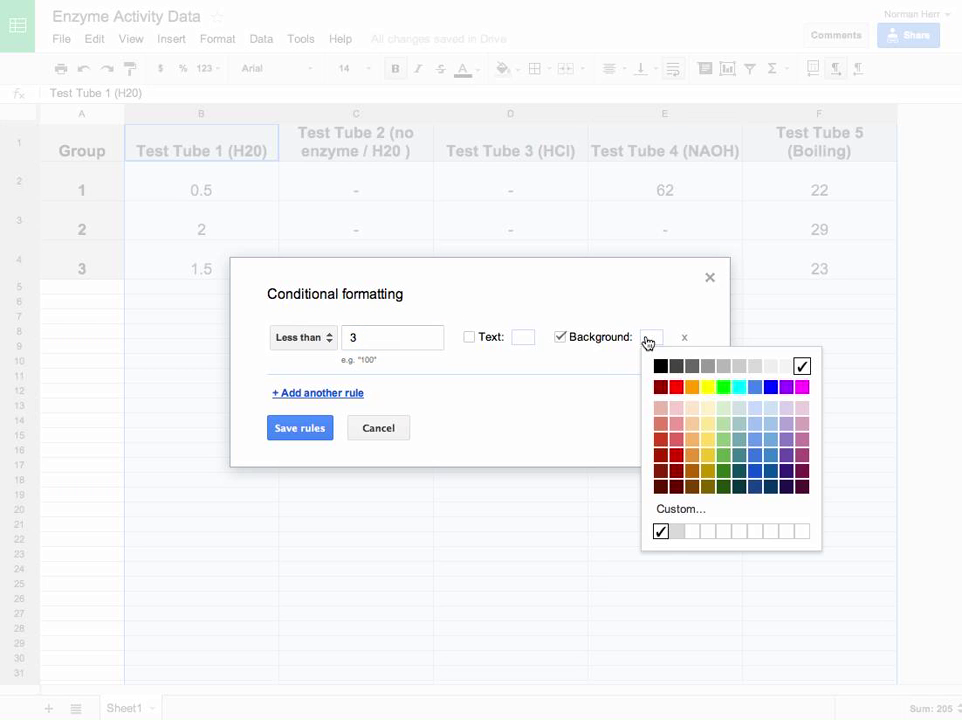
click(724, 440)
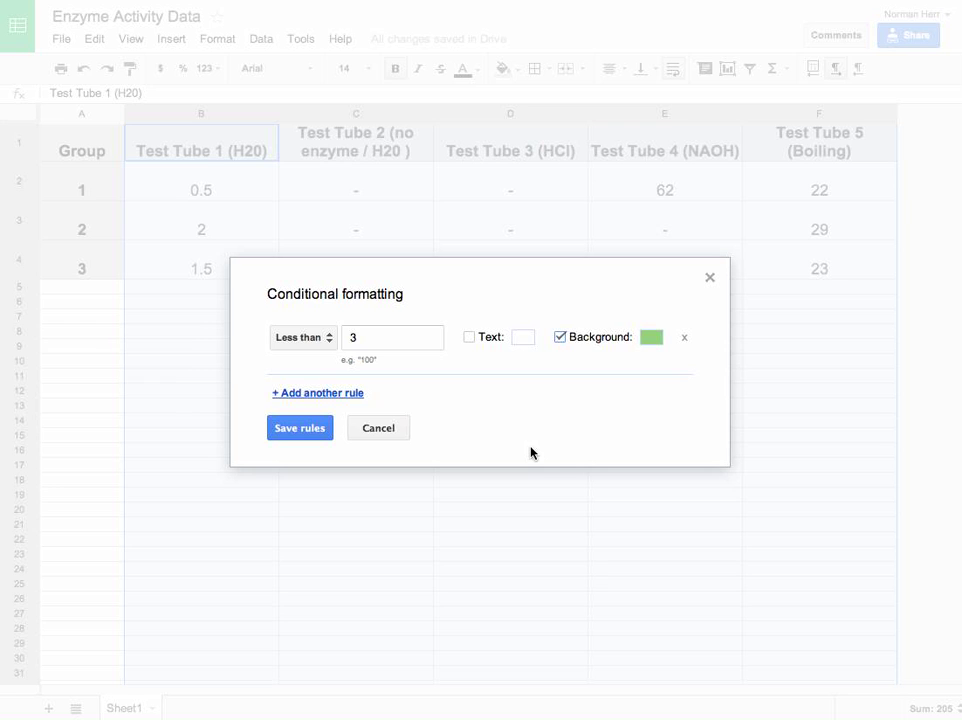
- Add a second conditional formatting rule that gives values greater than 3 a yellow background
click(313, 394)
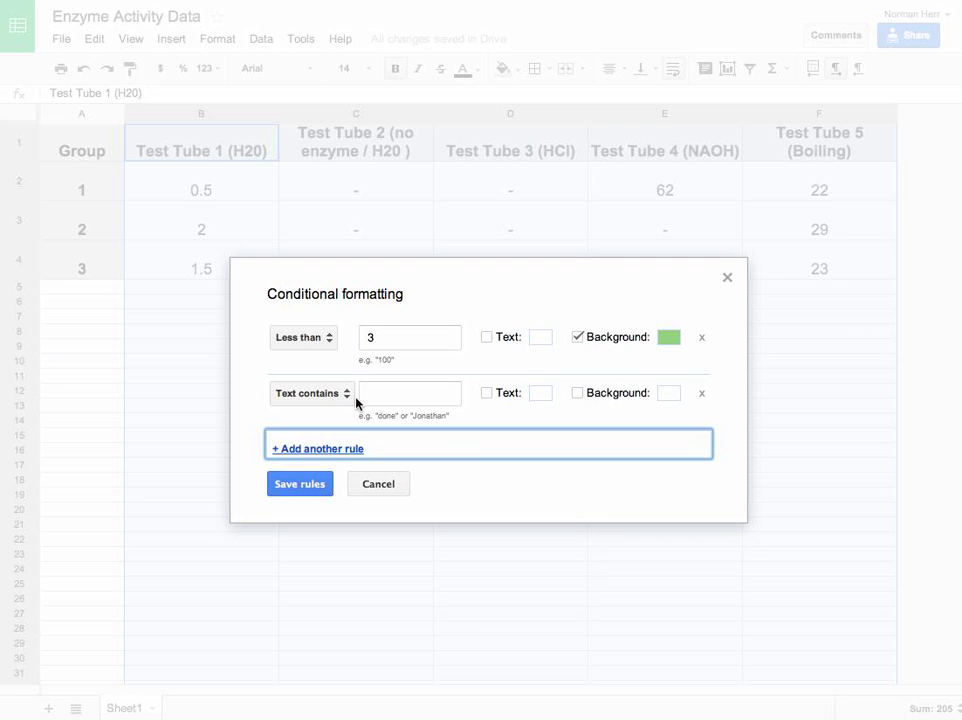
click(346, 395)
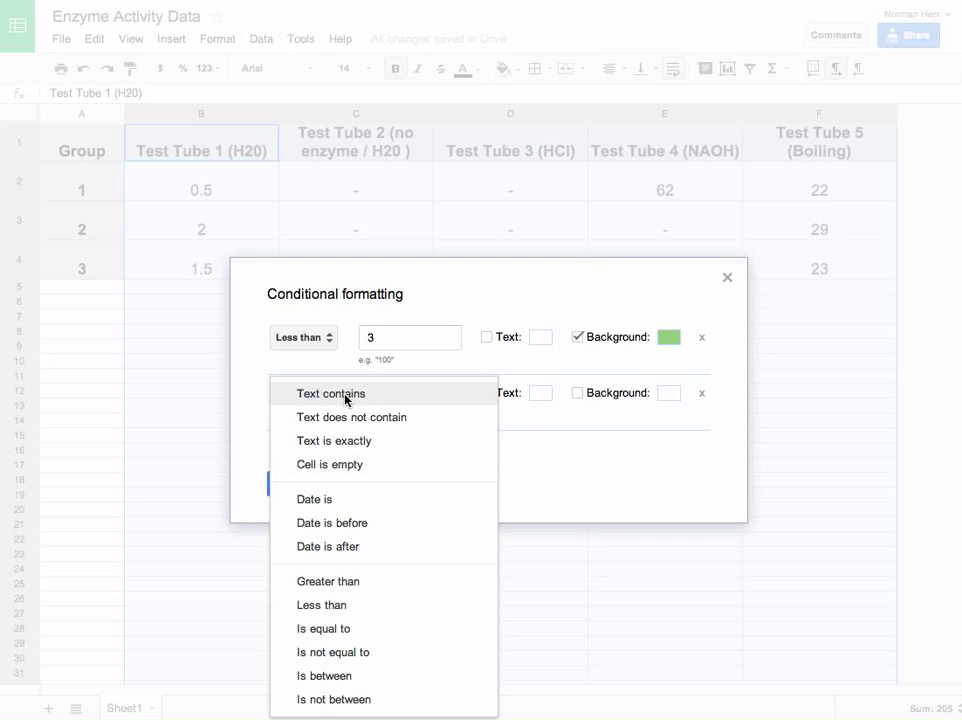
click(348, 582)
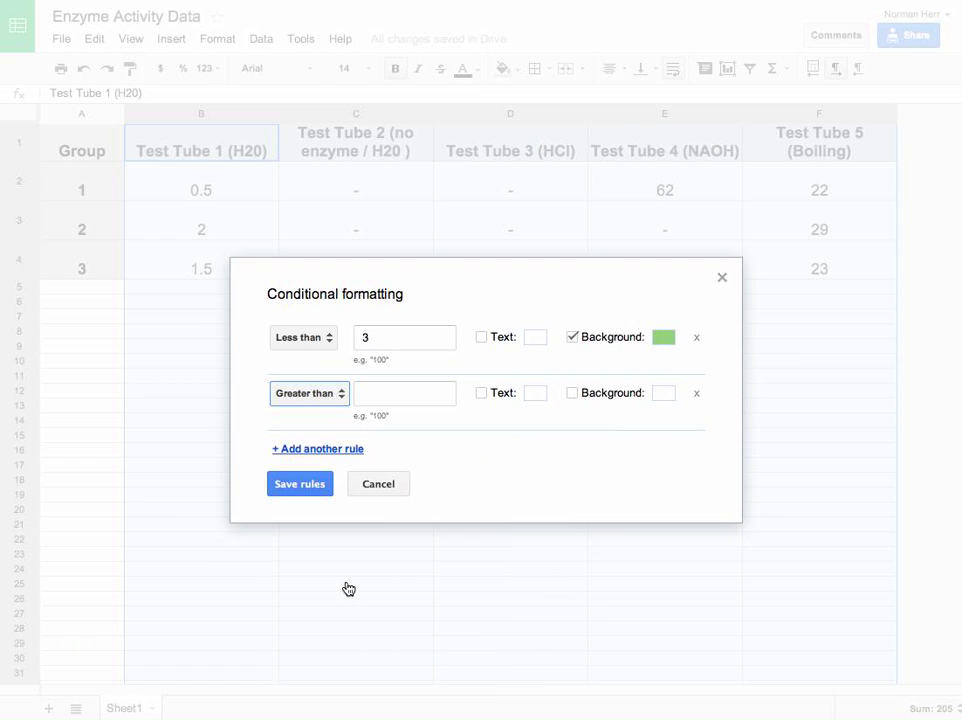
click(372, 393)
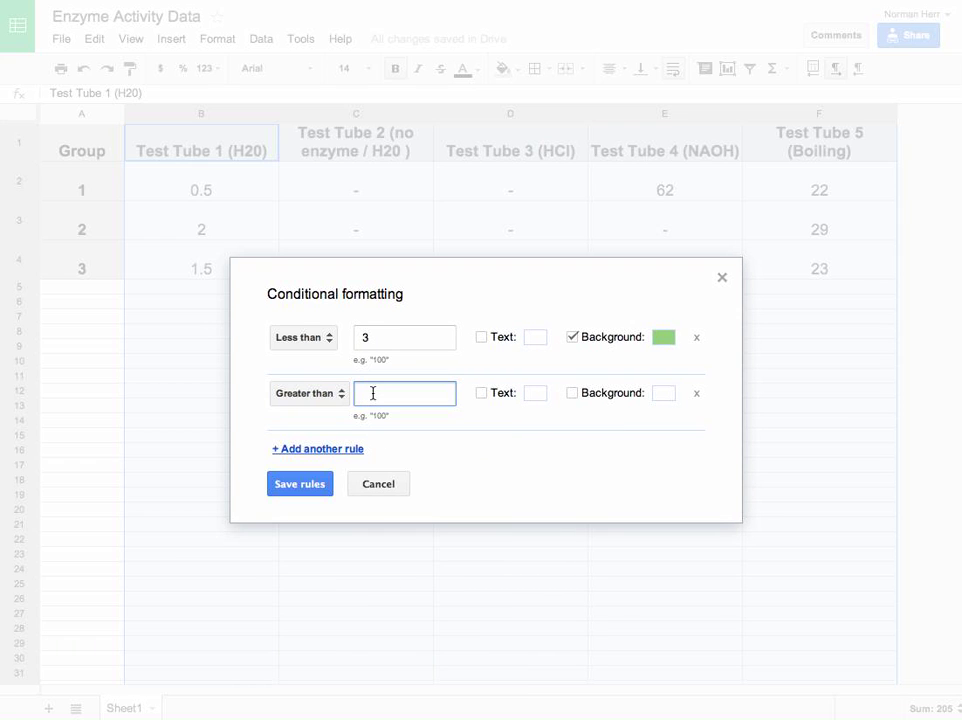
text(3)
click(665, 394)
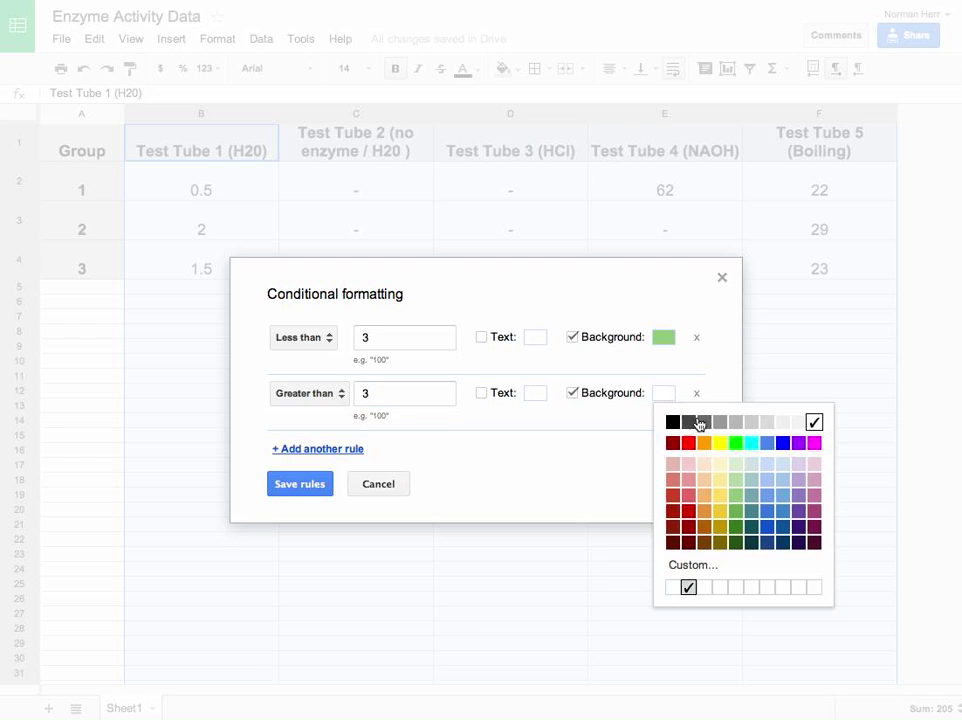
click(720, 443)
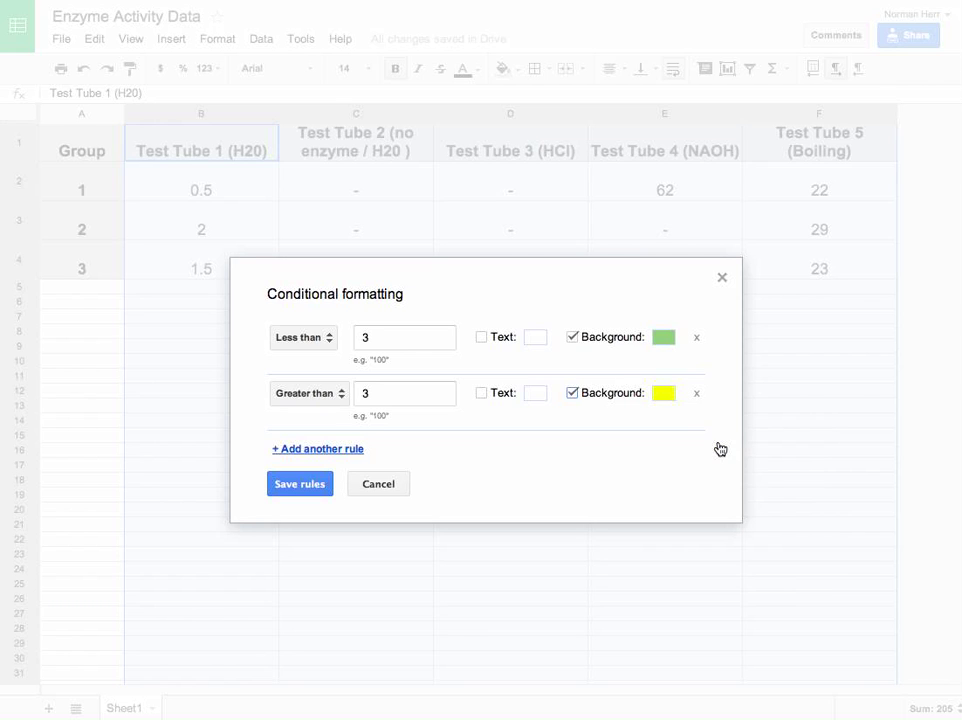
- Add a third rule giving cells whose text contains "-" a gray background, and save the conditional formatting rules
click(340, 454)
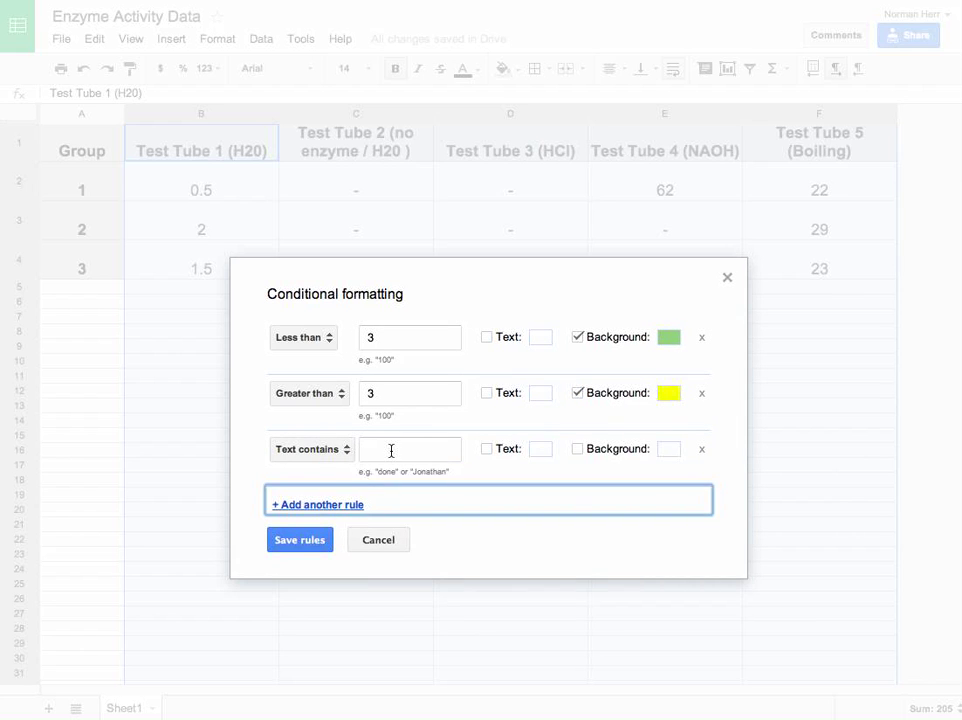
click(391, 451)
text(-)
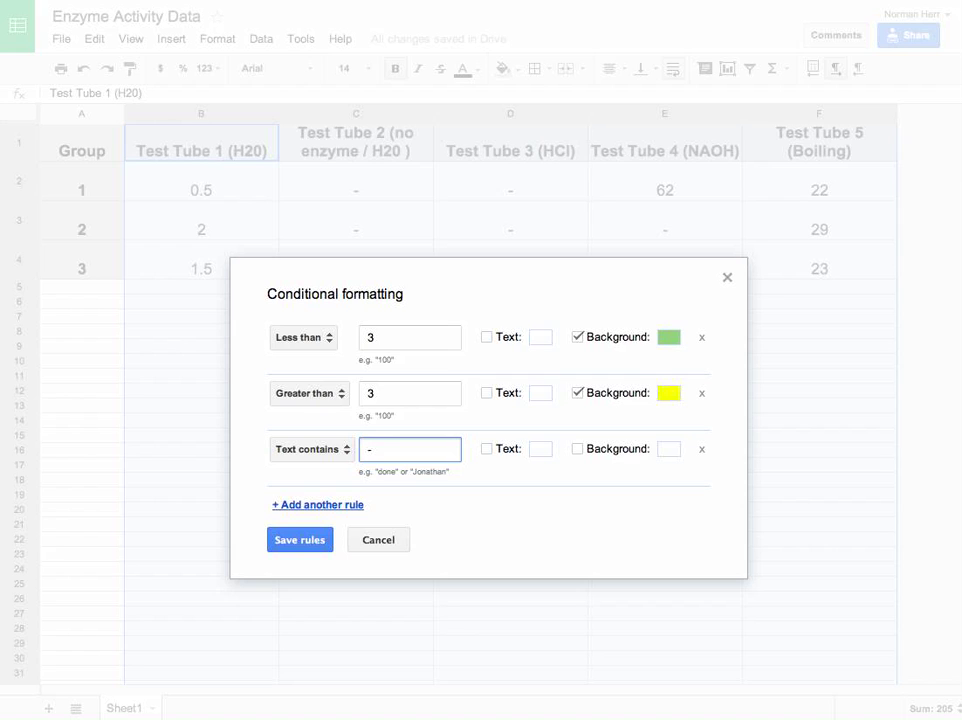
click(578, 450)
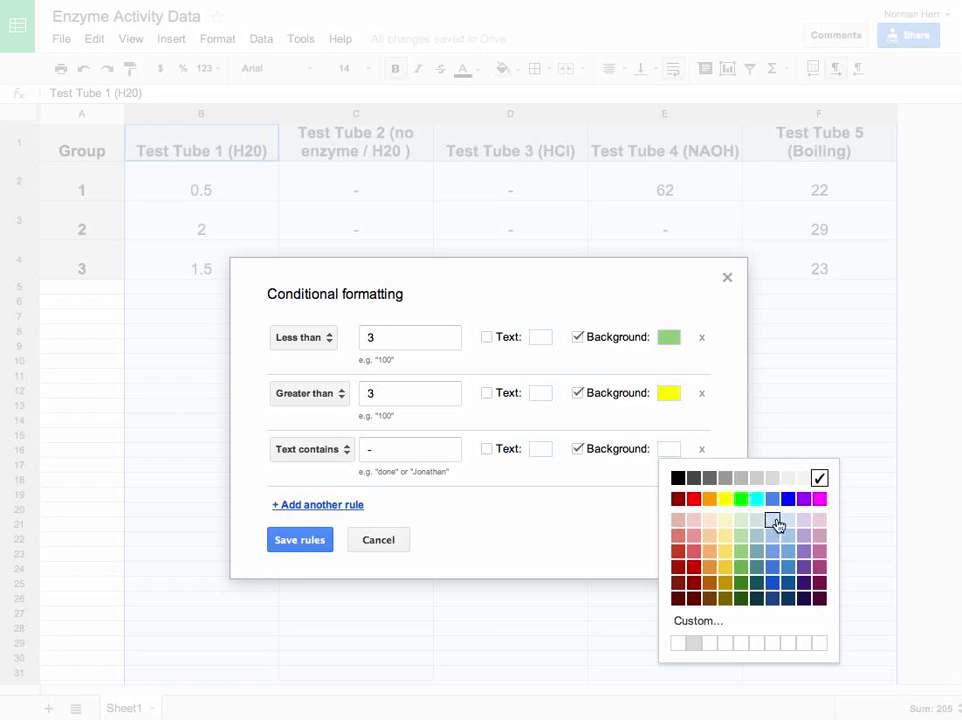
click(740, 480)
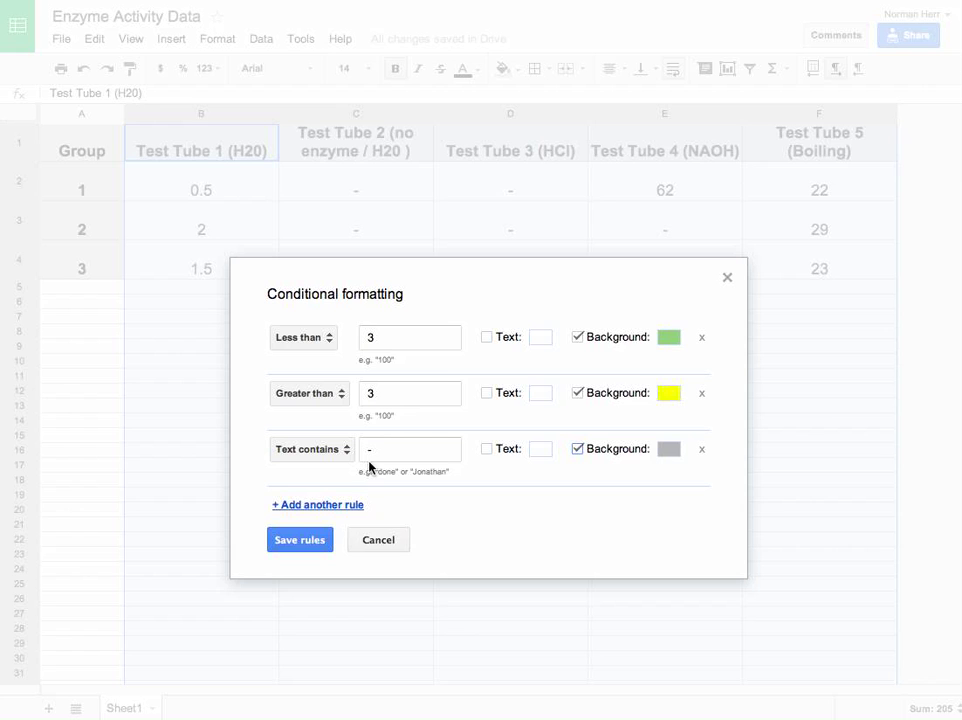
click(305, 540)
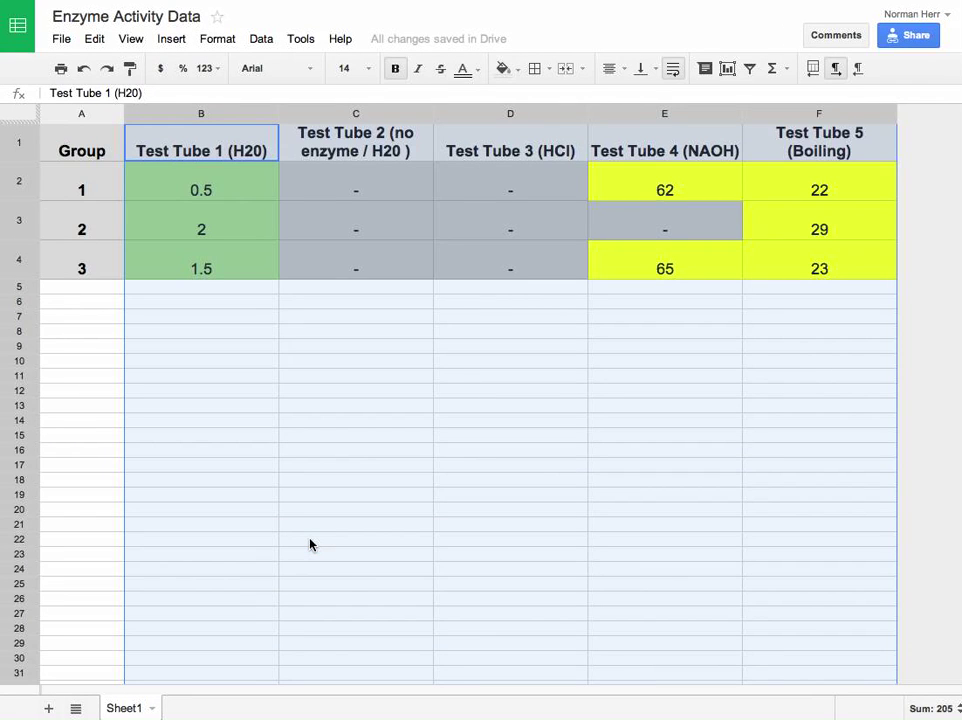